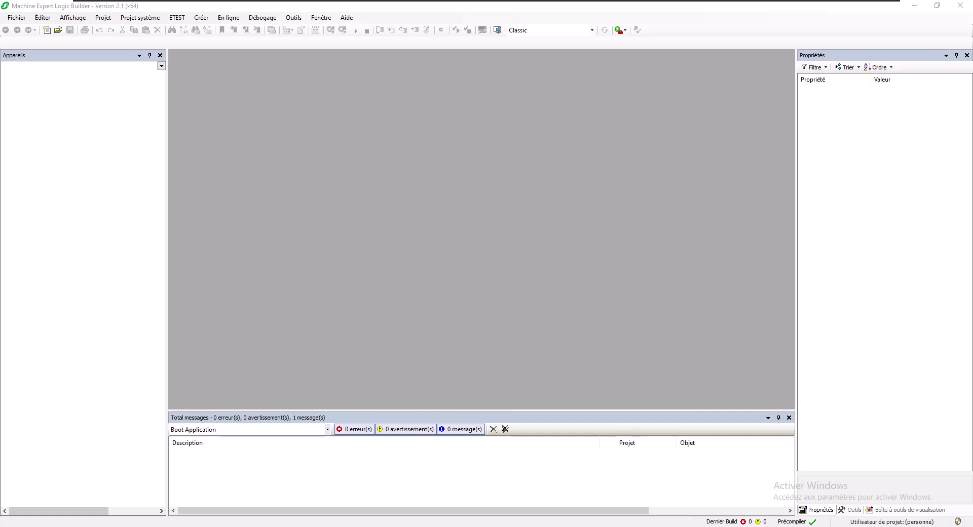
# Create a new default project with controller TM241CE24T/U, keeping the proposed controller name, language and file location.
pyautogui.click(20, 18)
pyautogui.click(27, 30)
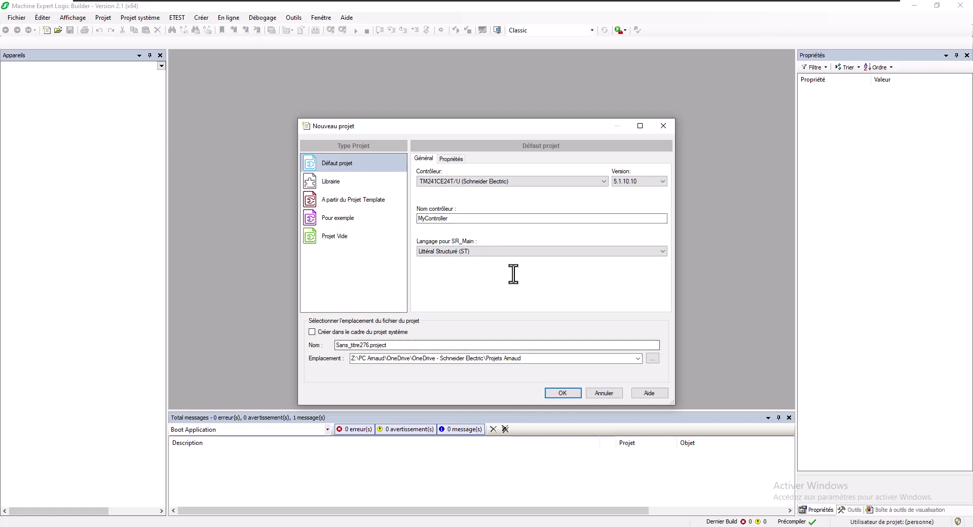
pyautogui.click(568, 389)
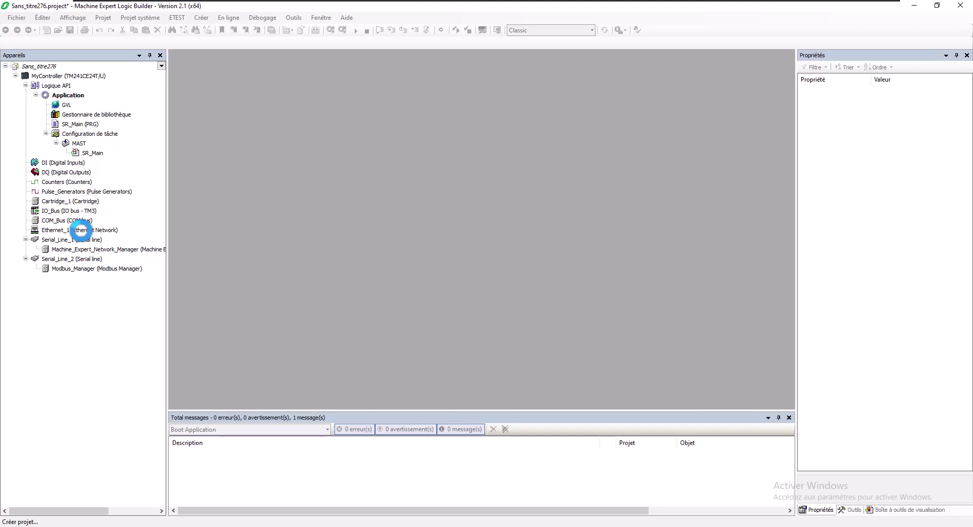
# Give the controller's Ethernet_1 network the fixed IP address 192.168.1.241.
pyautogui.click(81, 230)
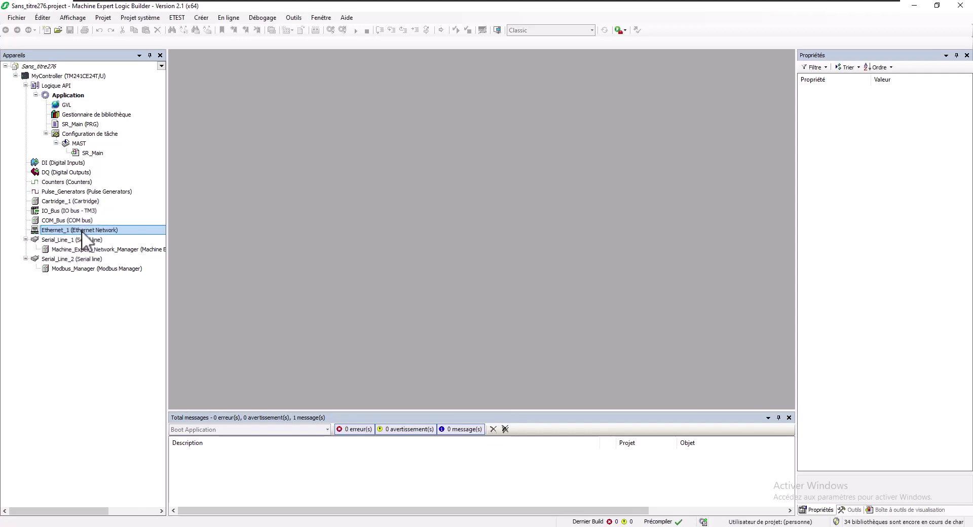
pyautogui.doubleClick(81, 231)
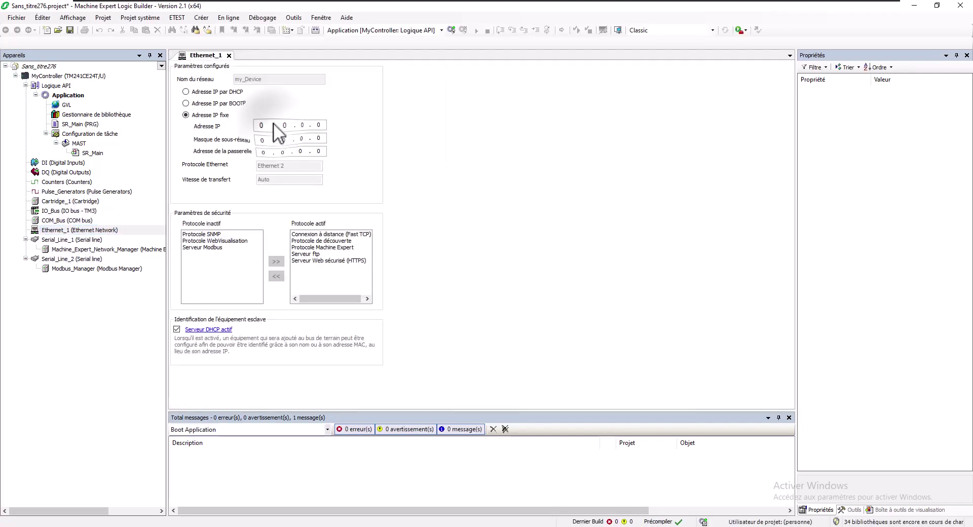
pyautogui.click(262, 124)
pyautogui.write('19')
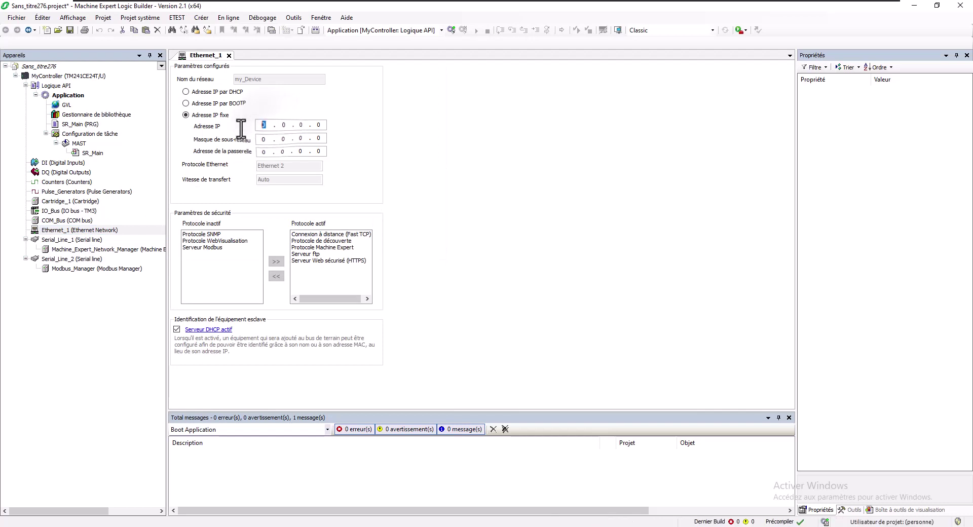
pyautogui.write('2 . 168 . 1 . 241')
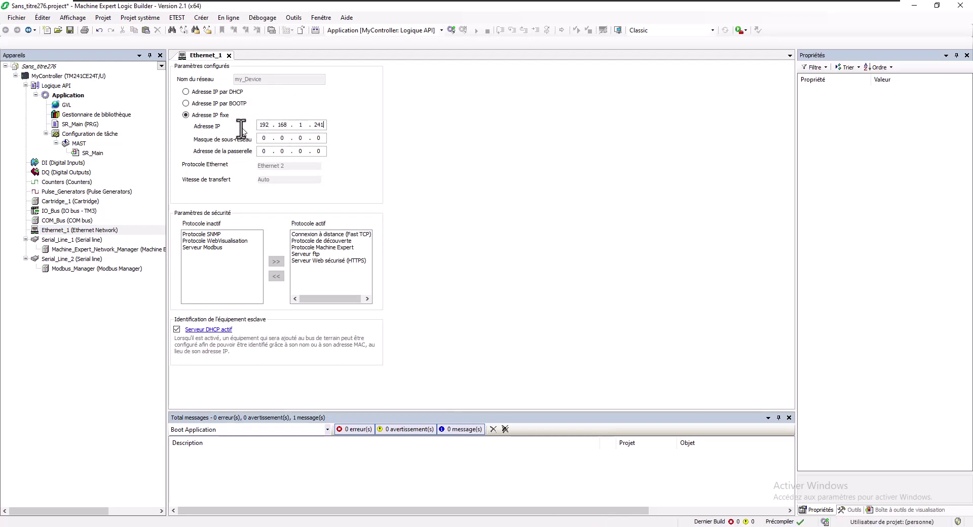
# Activate all inactive protocols of Ethernet_1: Protocole SNMP, Protocole WebVisualisation and Serveur Modbus.
pyautogui.click(219, 236)
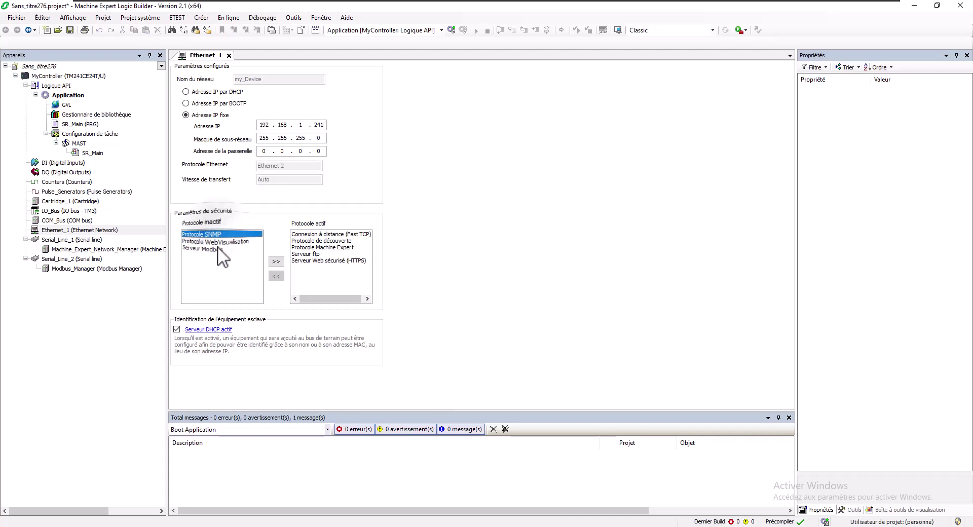
pyautogui.keyDown('shift'); pyautogui.click(217, 249); pyautogui.keyUp('shift')
pyautogui.click(276, 262)
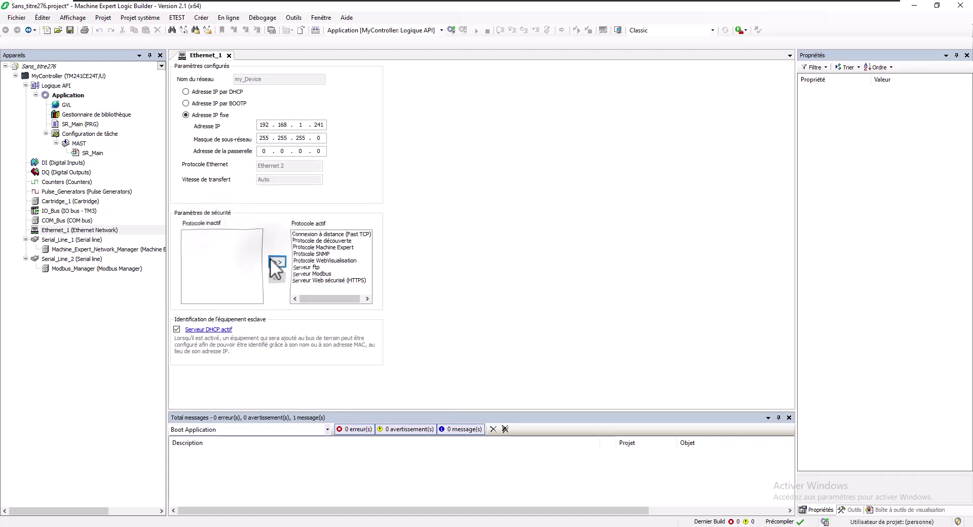
# Delete the SR_Main call from the MAST task and close the Ethernet_1 editor.
pyautogui.click(90, 154)
pyautogui.press('Delete')
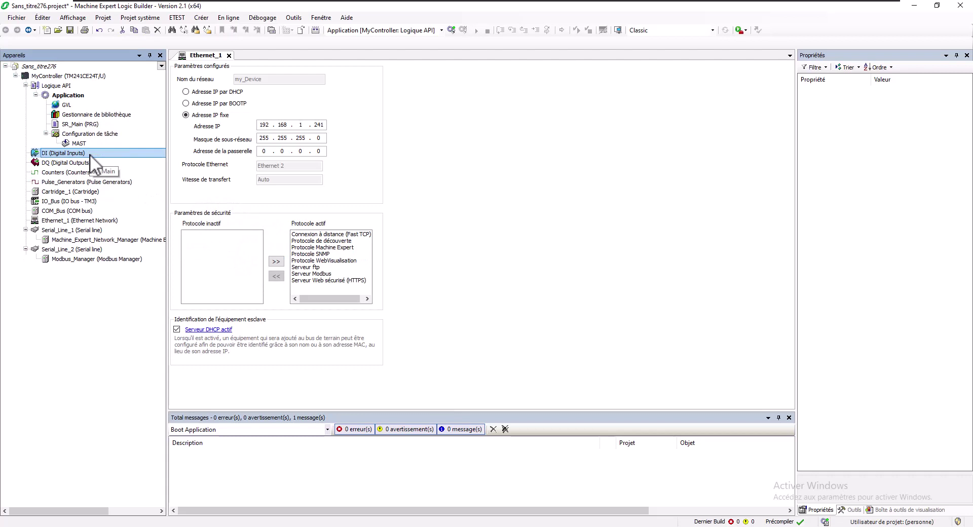
pyautogui.click(229, 56)
# Open the controller's Counters configuration and set Fonction de comptage to HSC principal biphasé.
pyautogui.doubleClick(63, 172)
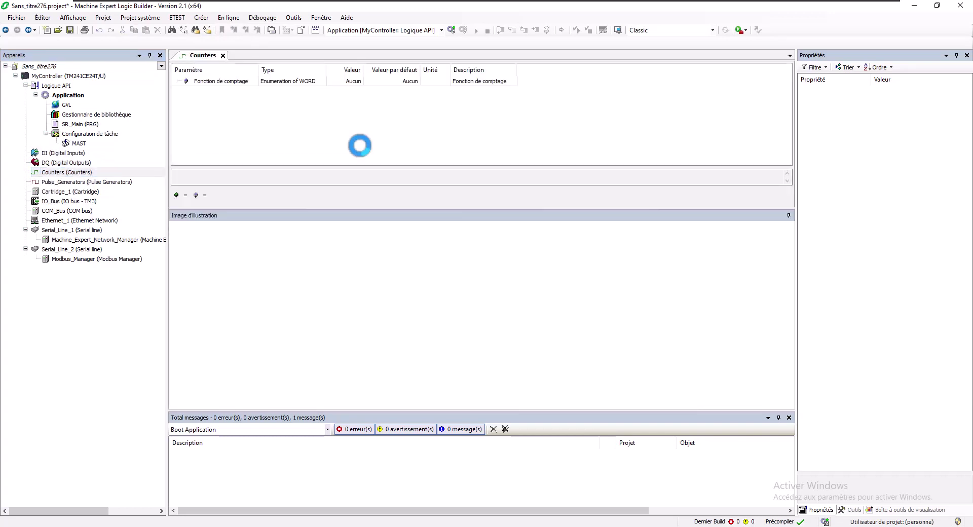
pyautogui.click(424, 79)
pyautogui.click(423, 80)
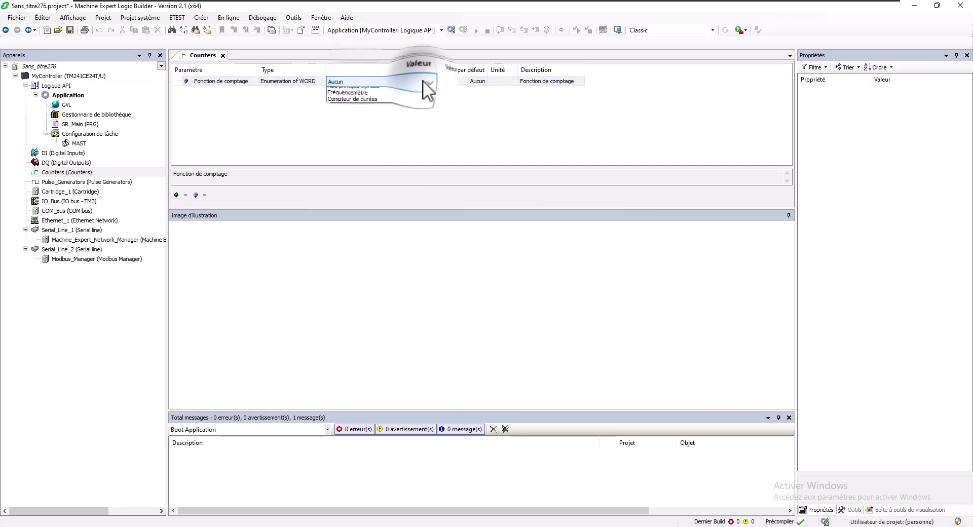
pyautogui.click(363, 110)
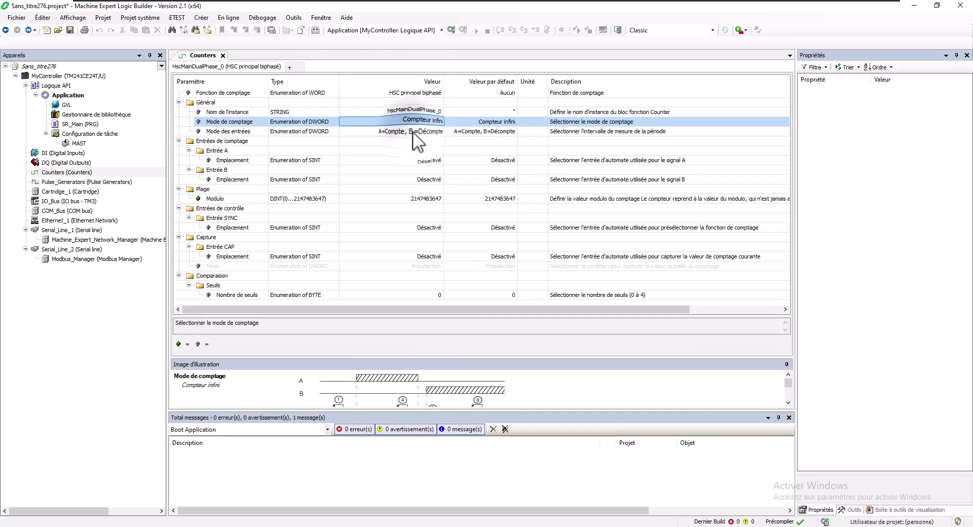
# Set the counter's Mode des entrées to Quadrature normale X4 and enlarge the illustration area to show its full diagram.
pyautogui.click(413, 131)
pyautogui.click(413, 132)
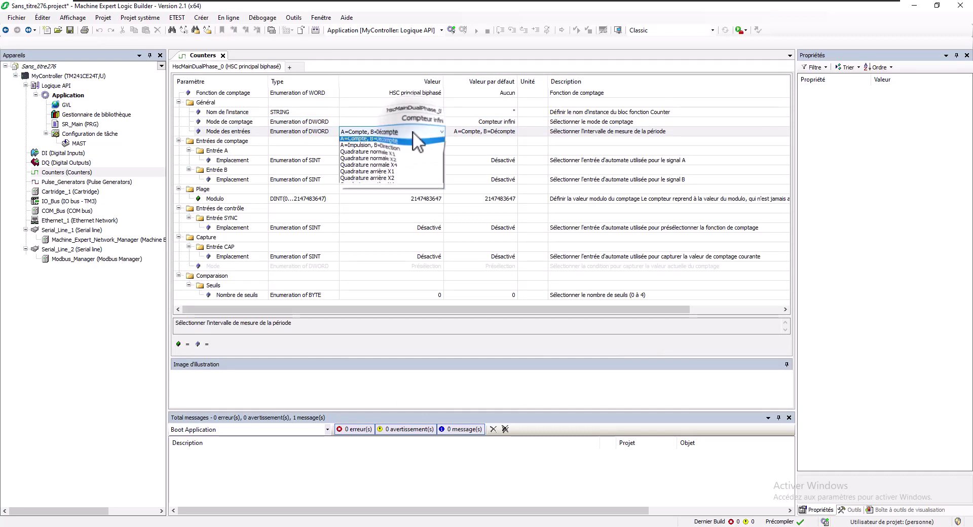
pyautogui.click(402, 167)
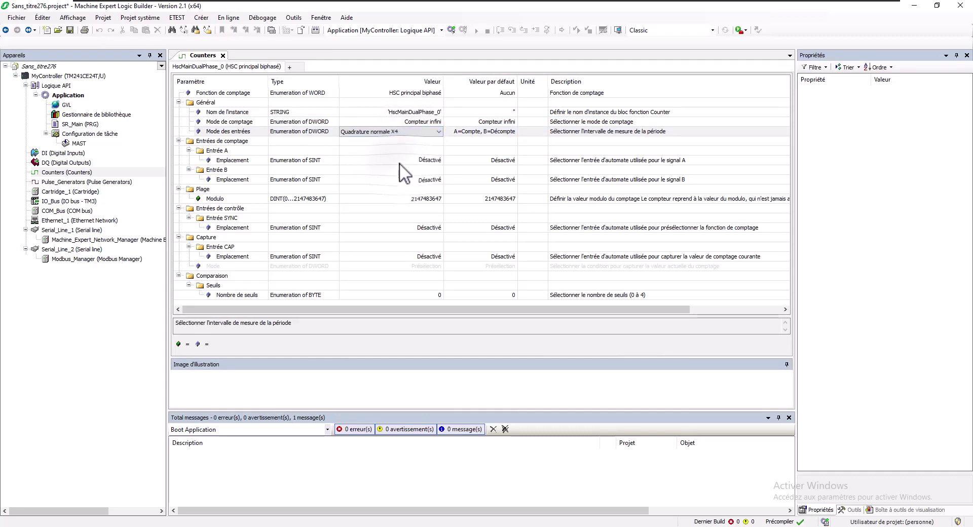
pyautogui.click(397, 159)
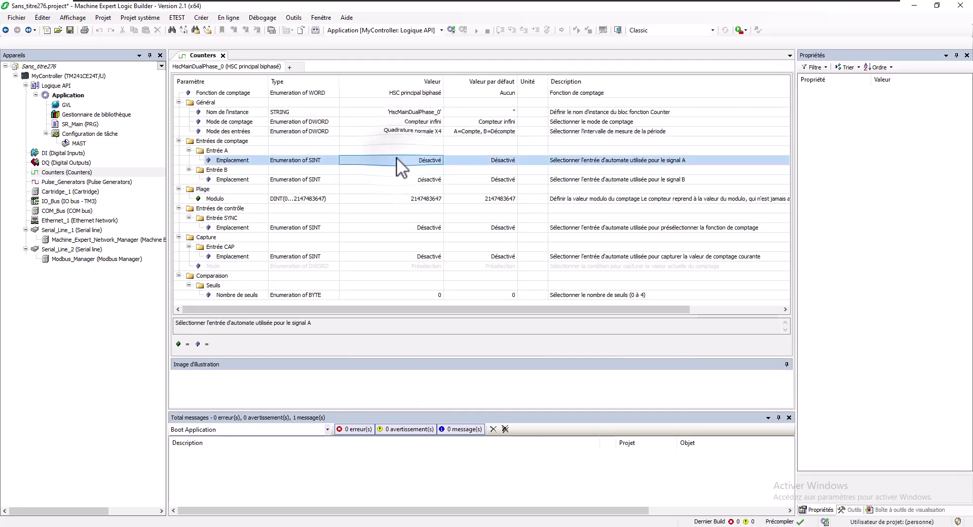
pyautogui.click(395, 131)
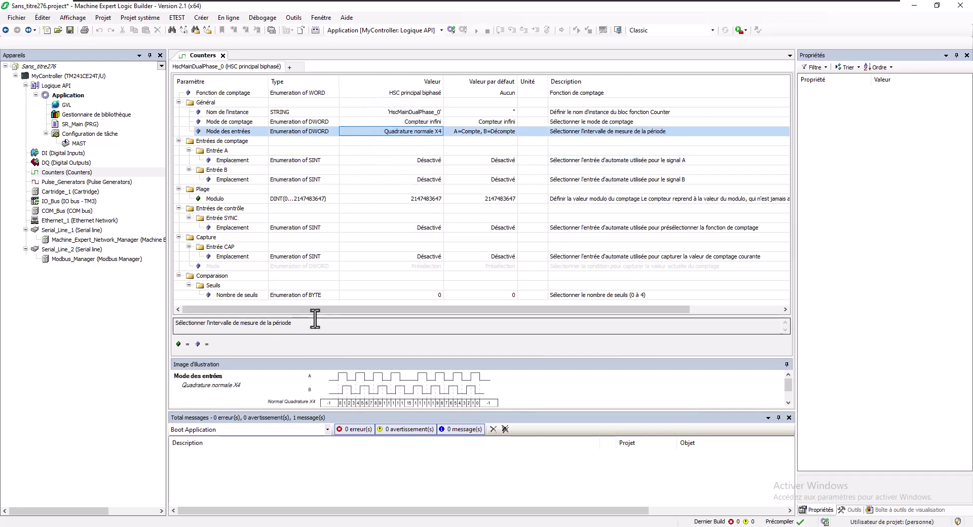
pyautogui.moveTo(313, 358); pyautogui.dragTo(314, 295)
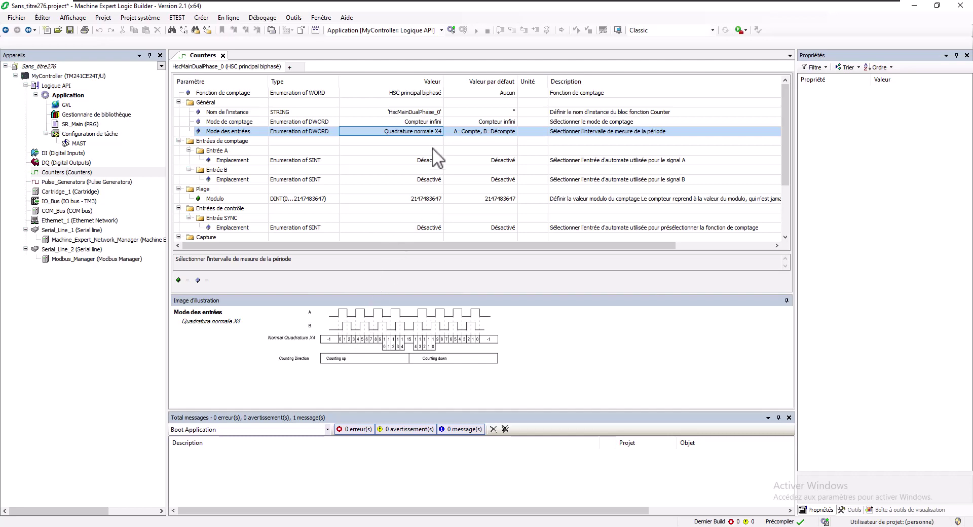
# Switch Mode des entrées to Quadrature normale X1 and display its counting diagram.
pyautogui.click(437, 134)
pyautogui.click(438, 133)
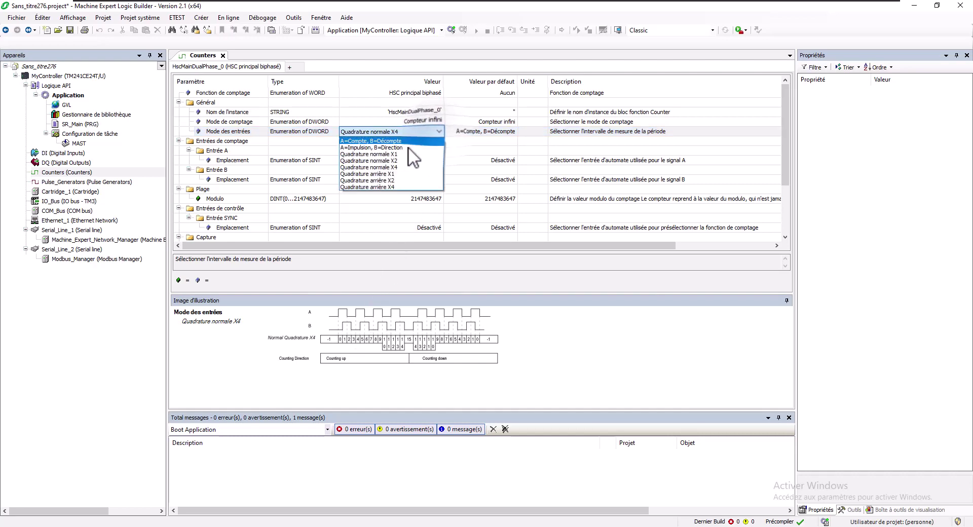
pyautogui.click(395, 154)
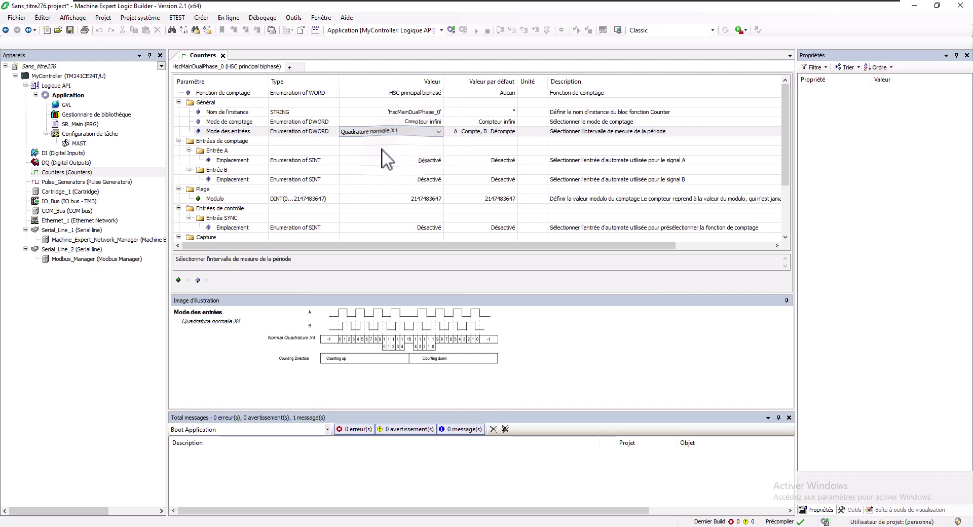
pyautogui.click(315, 131)
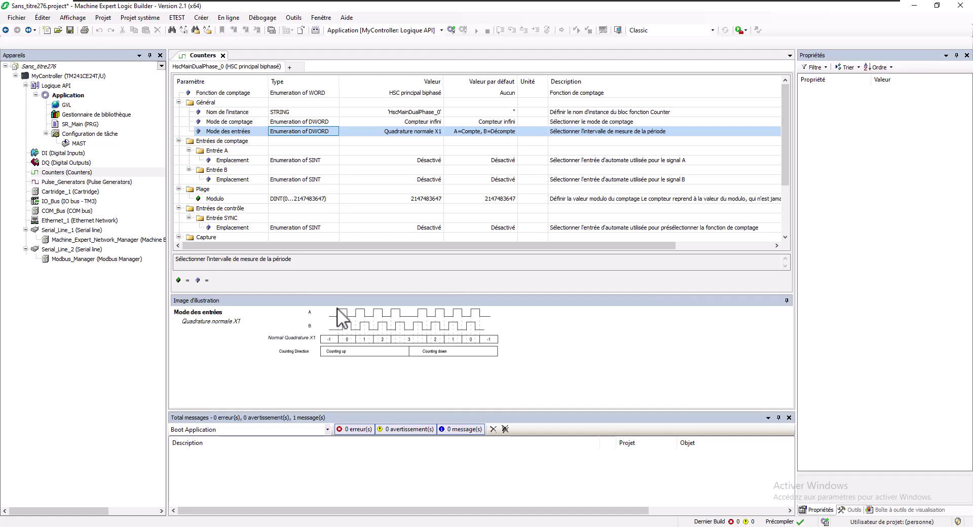
# Switch Mode des entrées to Quadrature normale X2 and display its counting diagram.
pyautogui.click(431, 131)
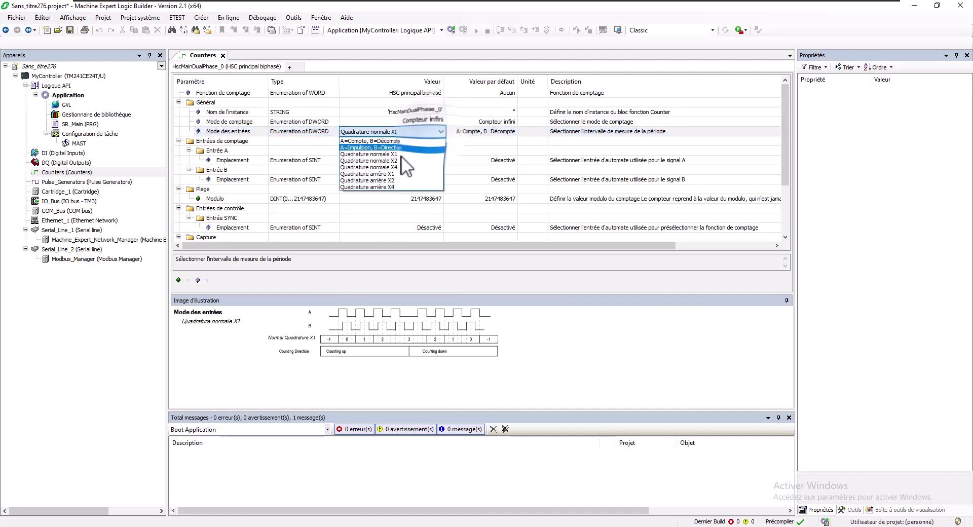
pyautogui.click(396, 160)
pyautogui.click(303, 133)
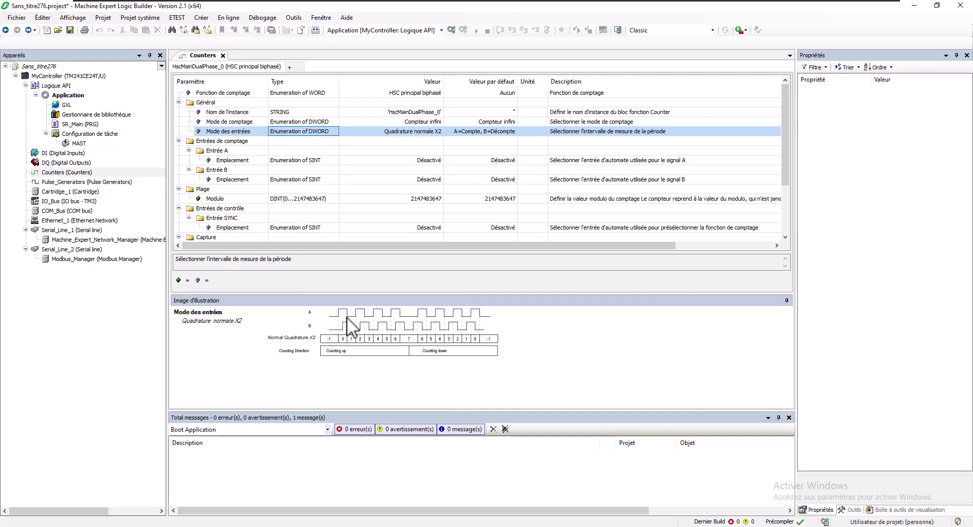
# Set Mode des entrées back to Quadrature normale X4.
pyautogui.click(434, 129)
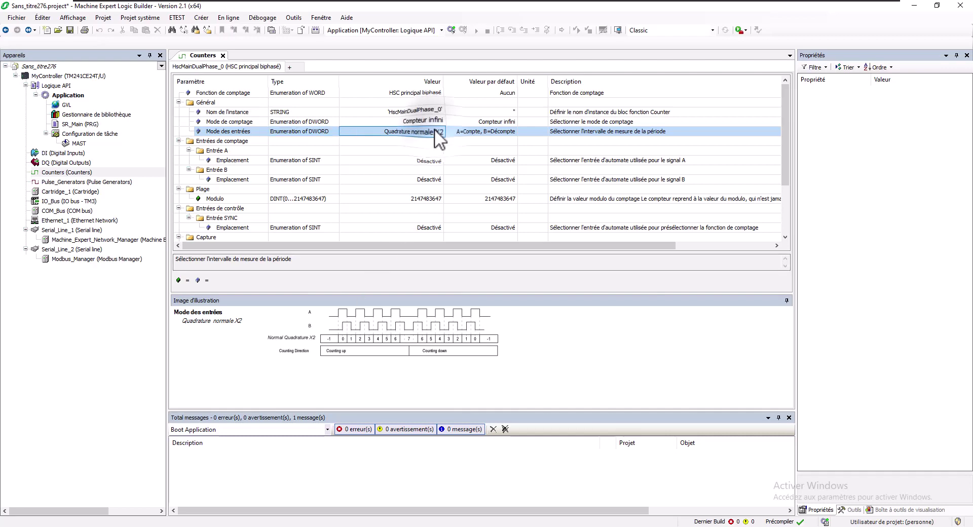
pyautogui.click(434, 132)
pyautogui.click(395, 166)
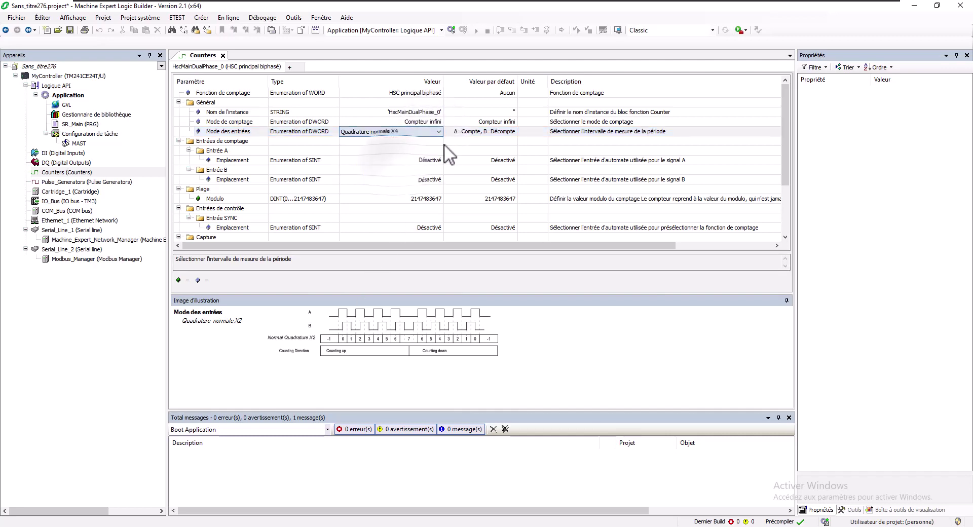
pyautogui.click(461, 142)
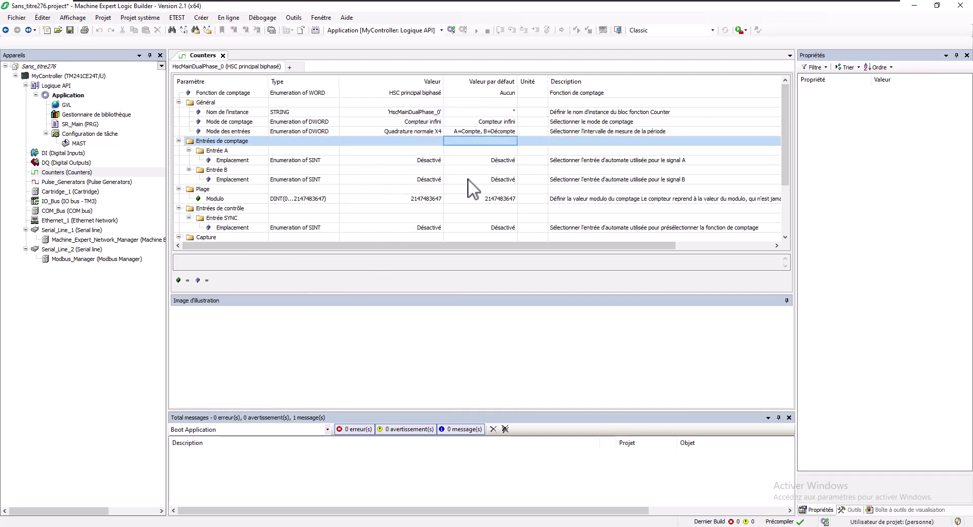
# Assign the counting inputs: fast input I0 as the location of Entrée A and I1 as that of Entrée B.
pyautogui.click(409, 163)
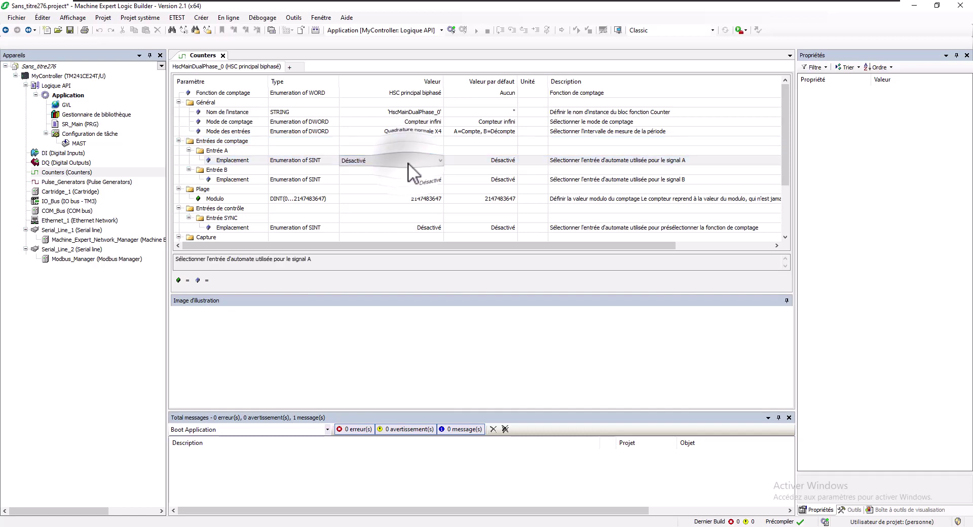
pyautogui.click(439, 161)
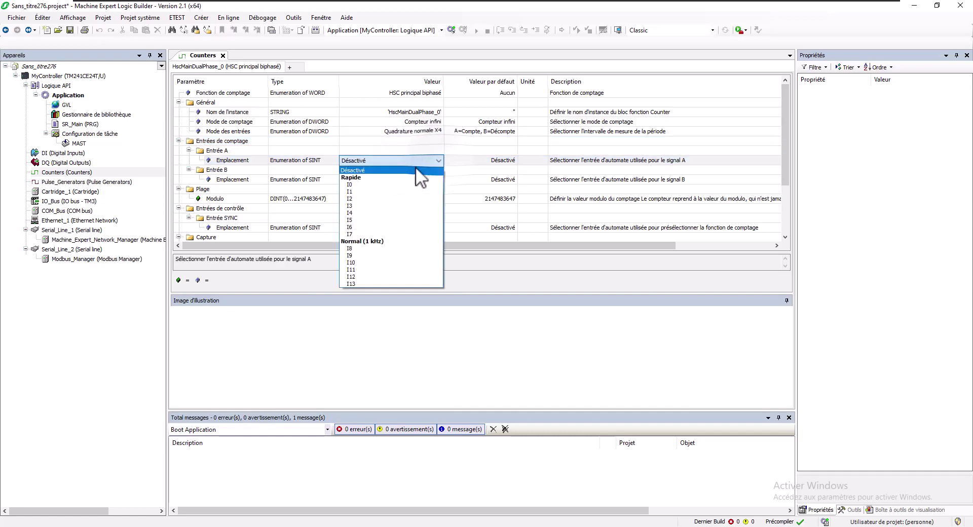
pyautogui.click(370, 184)
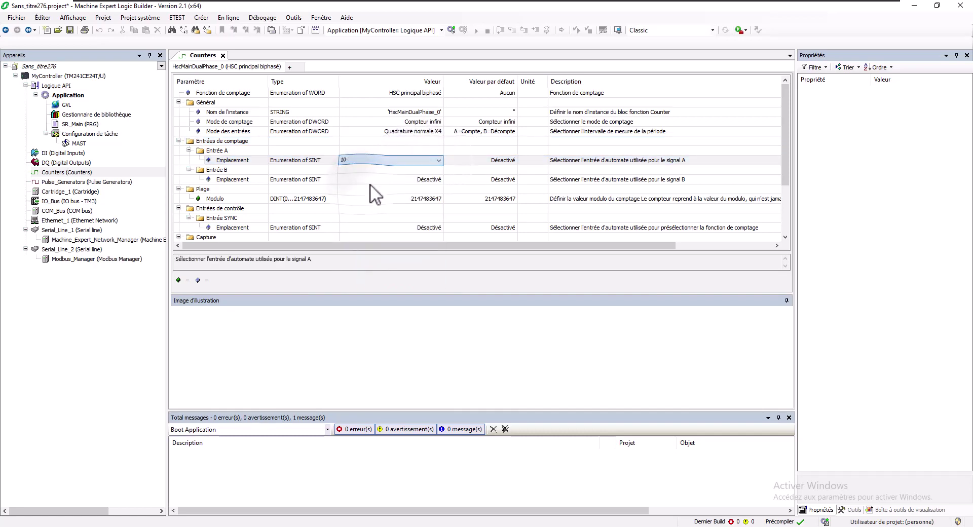
pyautogui.click(440, 184)
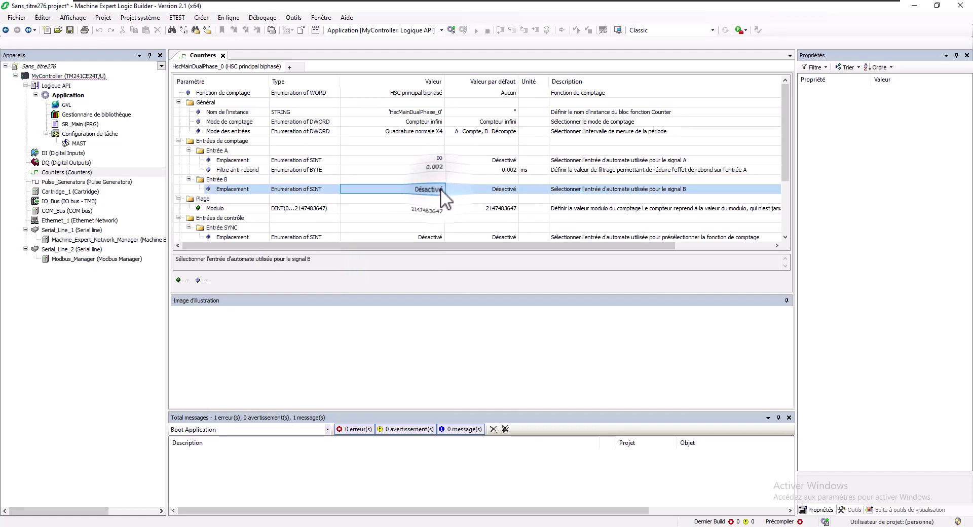
pyautogui.click(440, 189)
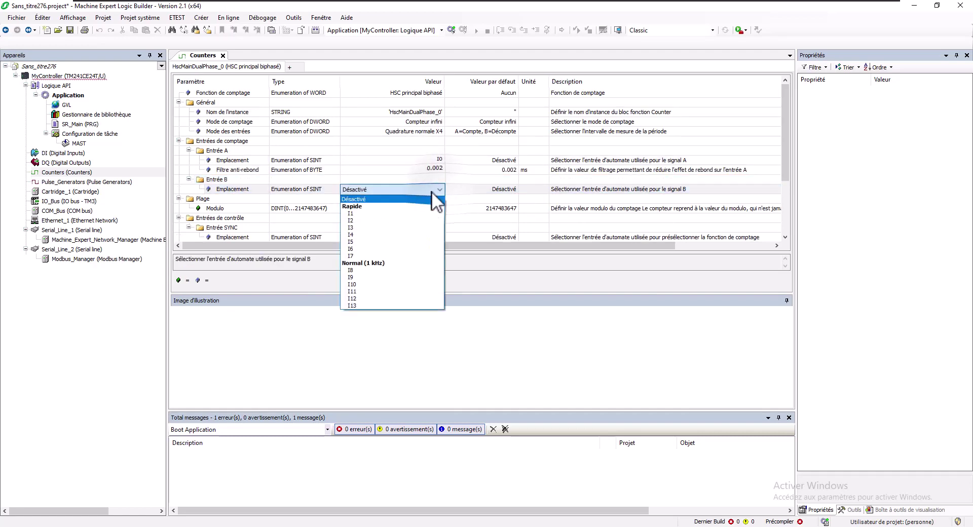
pyautogui.click(364, 212)
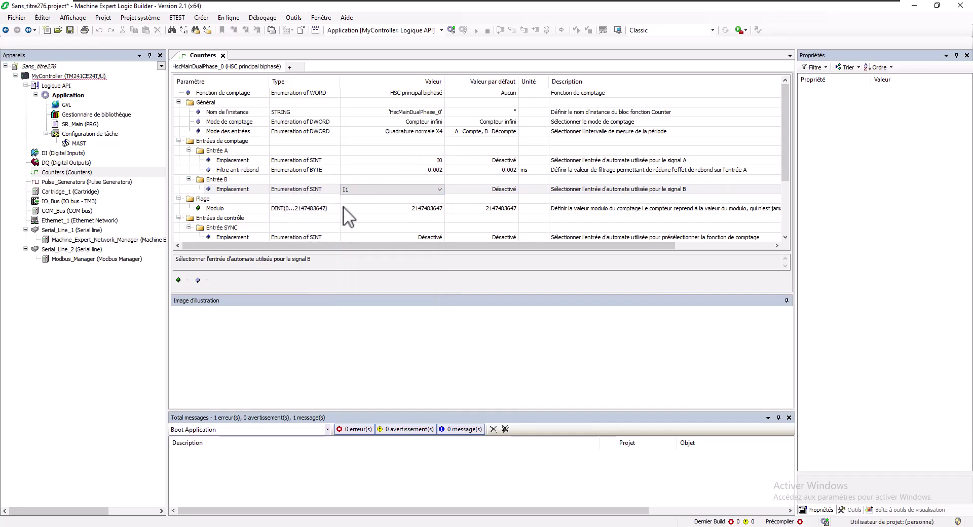
pyautogui.click(372, 205)
# Set the location of the Entrée SYNC control input to I2.
pyautogui.scroll(-3, 371, 205)
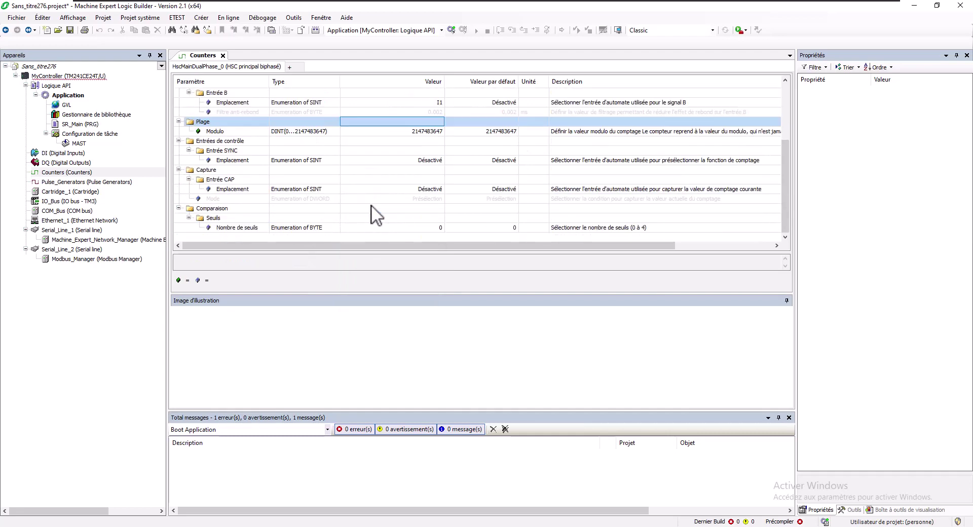
pyautogui.scroll(1, 391, 181)
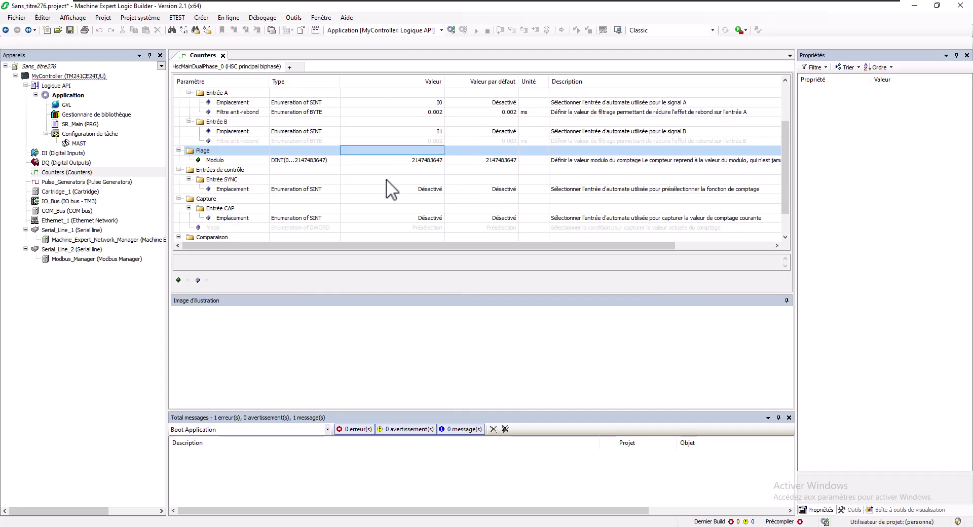
pyautogui.click(352, 187)
pyautogui.click(352, 187)
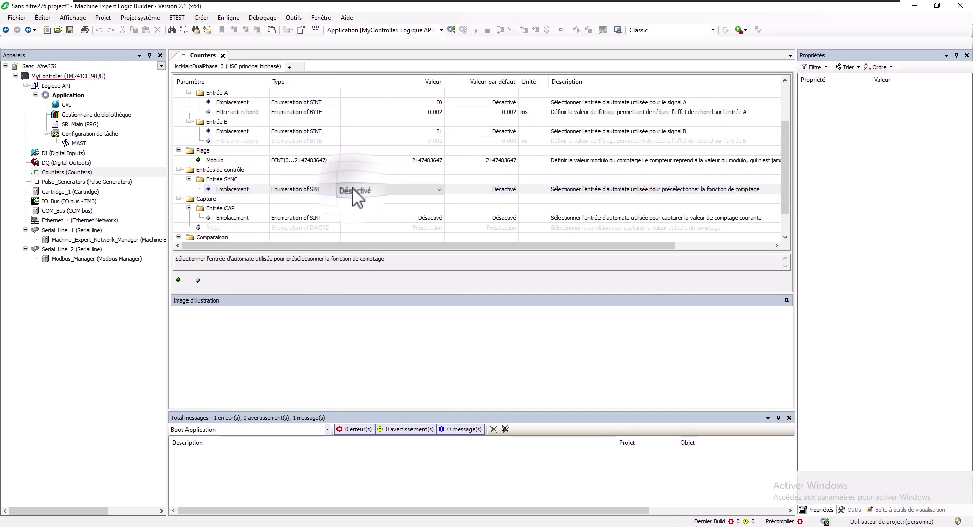
pyautogui.click(440, 190)
pyautogui.click(372, 214)
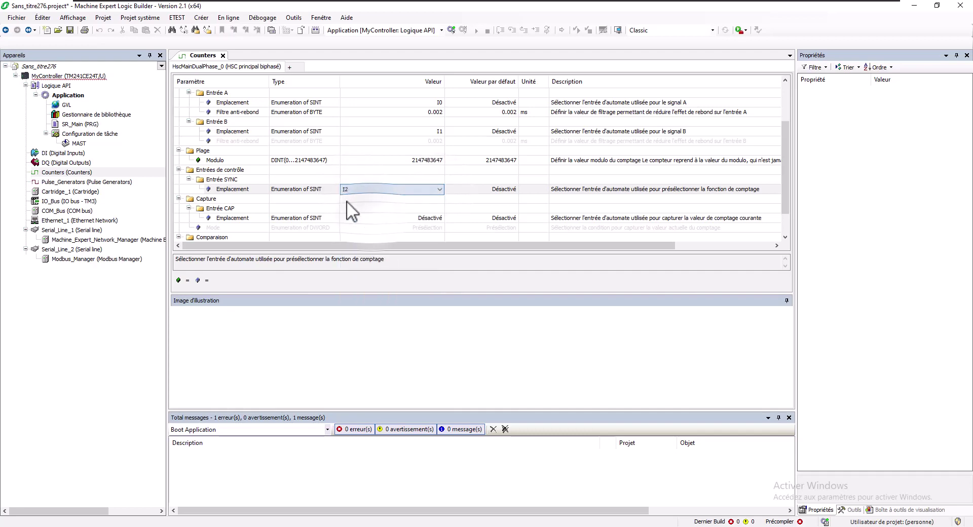
# Set the location (Emplacement) of the Entrée CAP capture input to I3.
pyautogui.click(334, 195)
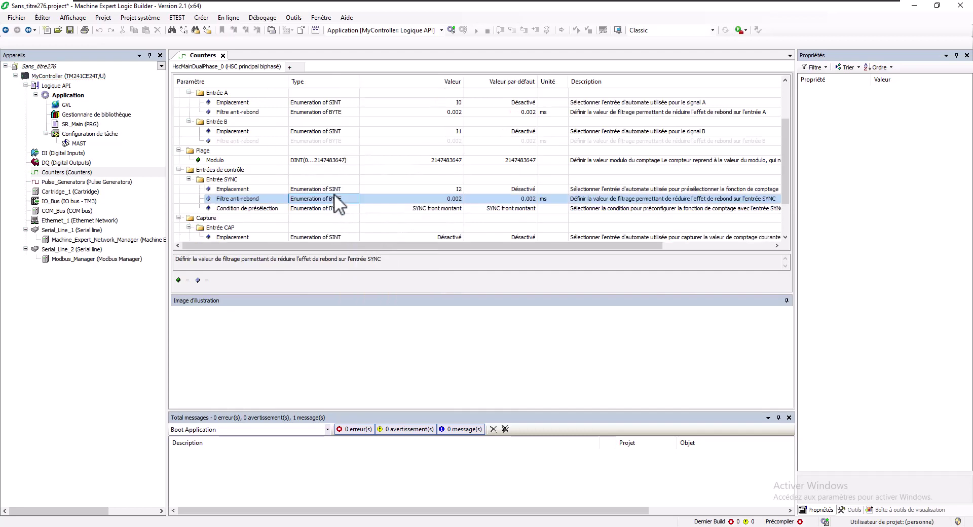
pyautogui.click(435, 208)
pyautogui.scroll(-2, 435, 208)
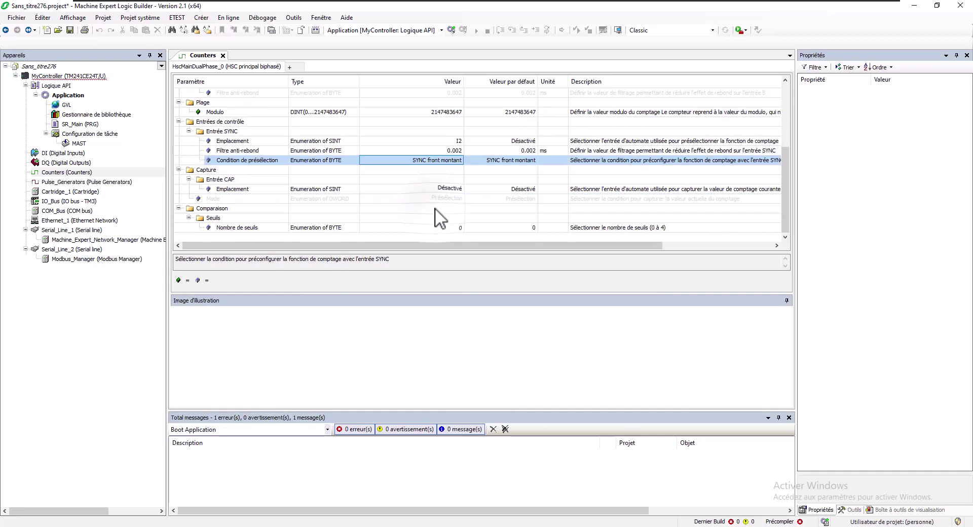
pyautogui.click(362, 189)
pyautogui.click(361, 188)
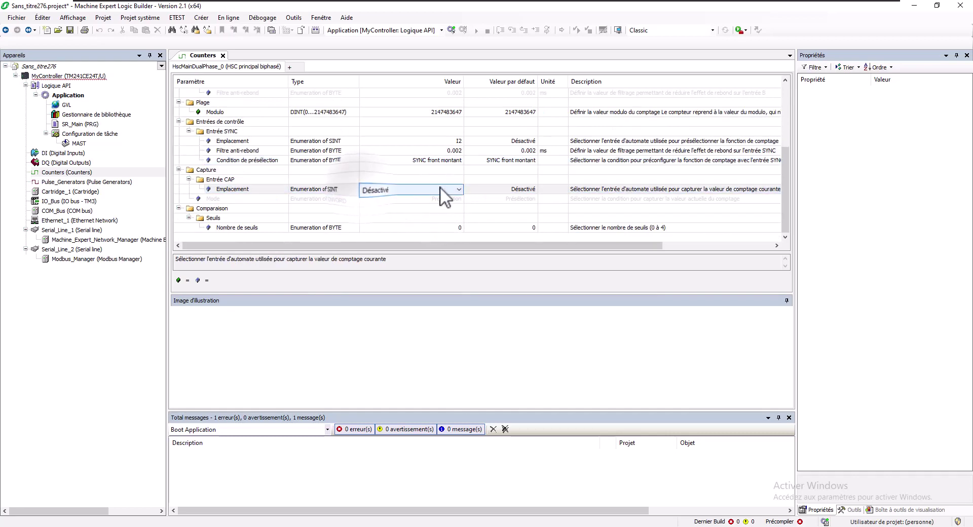
pyautogui.click(459, 189)
pyautogui.click(388, 209)
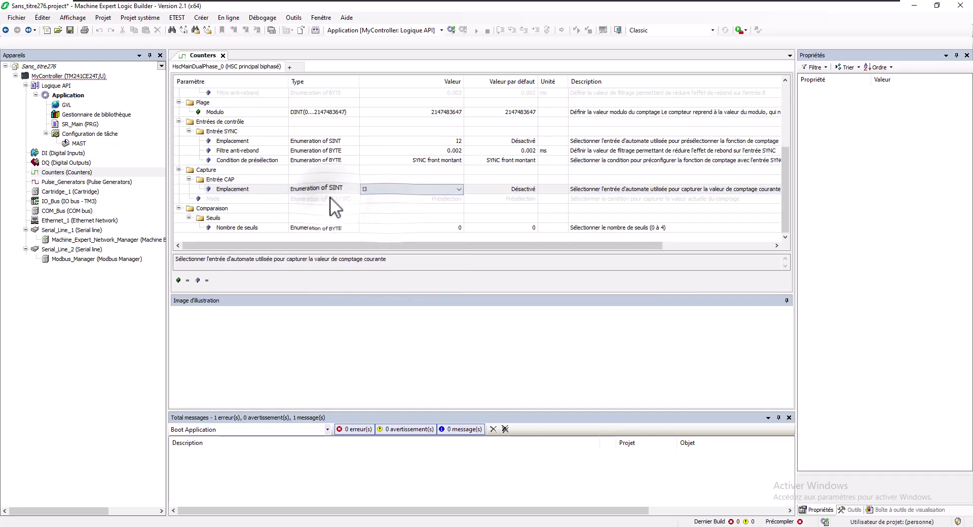
# Set the capture Mode to CAP front montant.
pyautogui.click(415, 209)
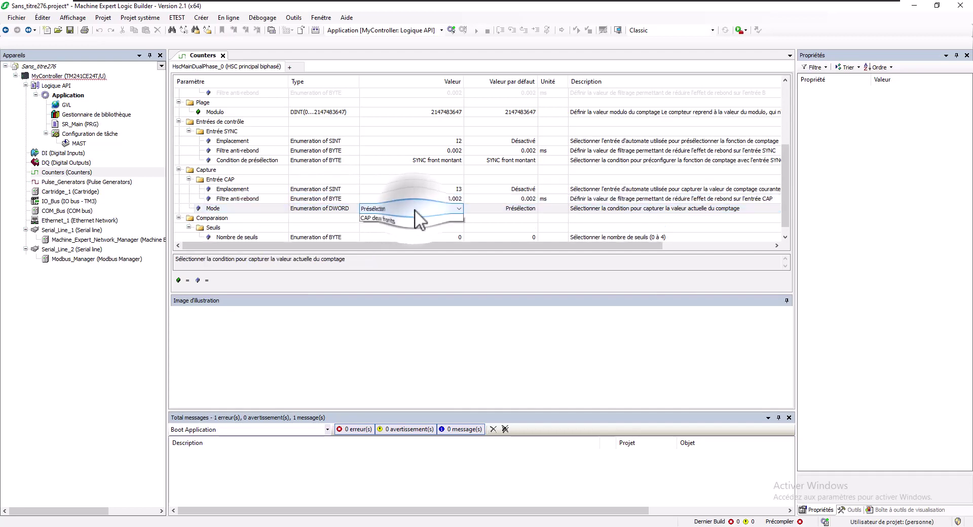
pyautogui.click(406, 224)
pyautogui.click(337, 202)
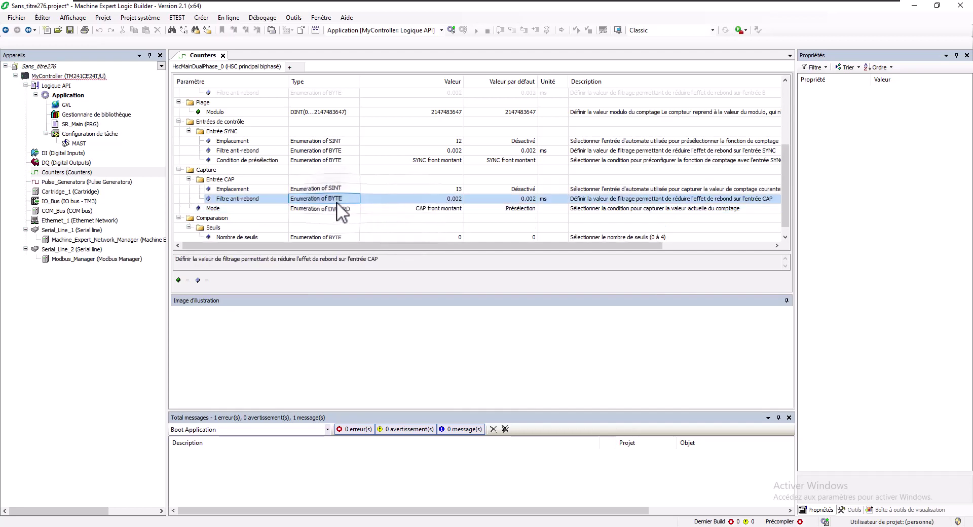
pyautogui.scroll(-1, 337, 202)
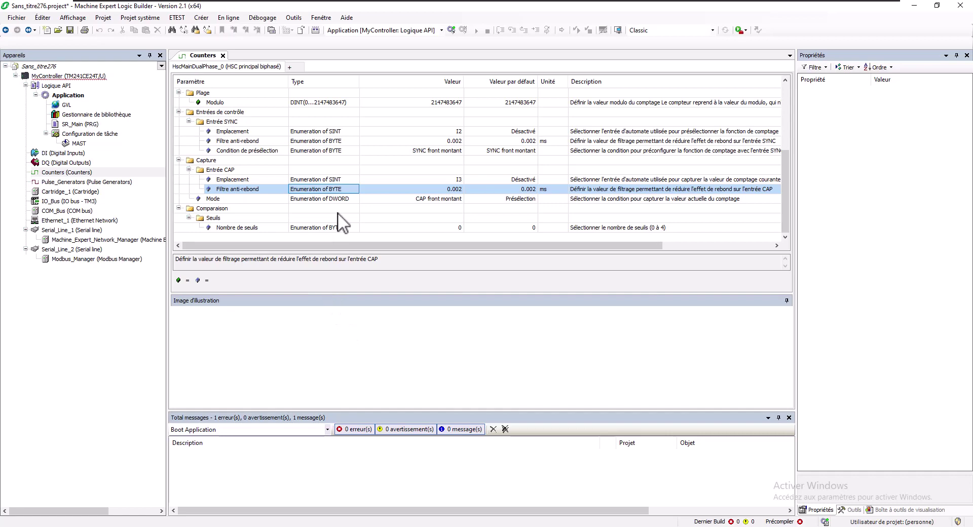
# Rename the counter instance (Nom de l'instance) as CompteurRapide.
pyautogui.scroll(4, 337, 212)
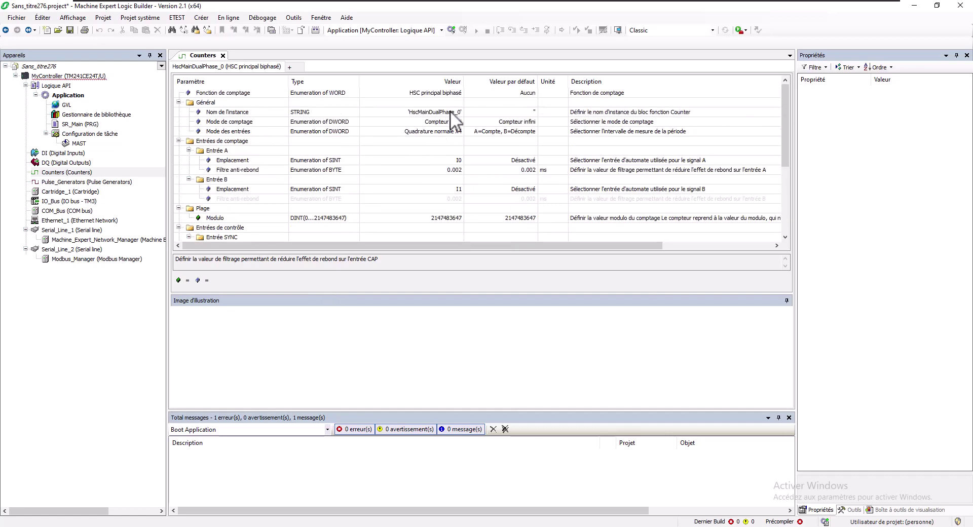
pyautogui.click(450, 110)
pyautogui.scroll(-4, 450, 111)
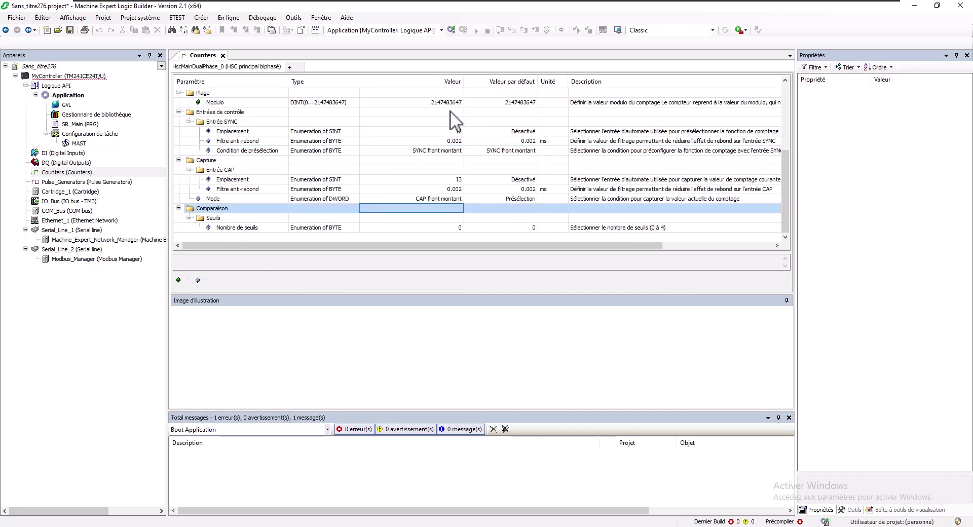
pyautogui.scroll(4, 451, 110)
pyautogui.doubleClick(450, 112)
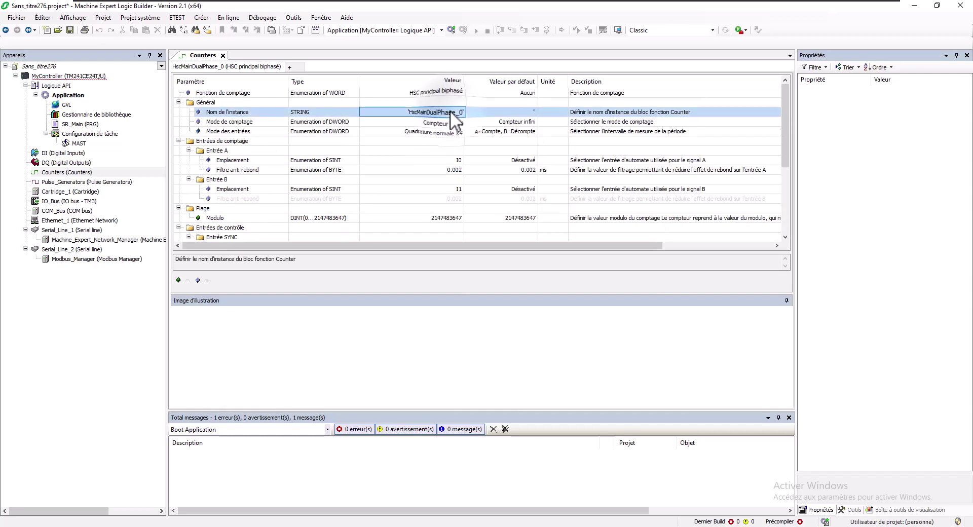
pyautogui.write('Compteu')
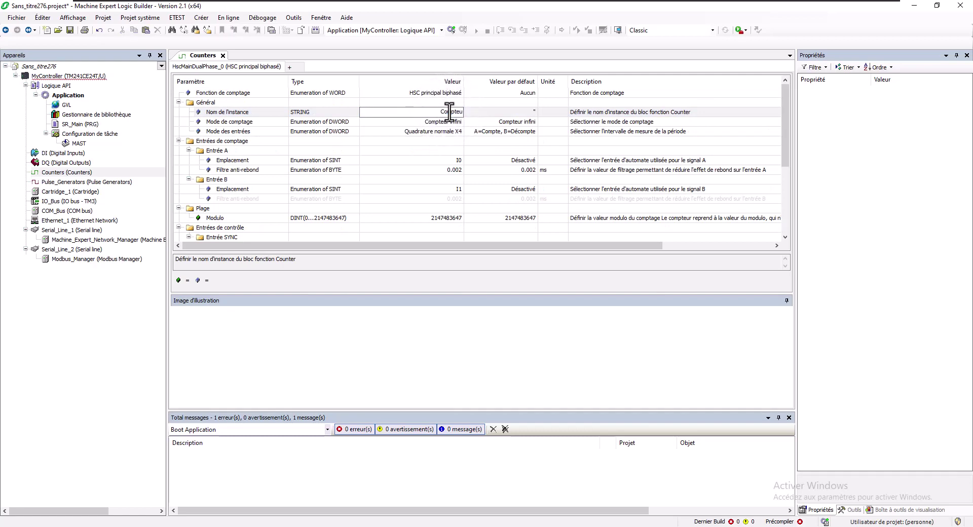
pyautogui.write('rRapide')
pyautogui.press('Return')
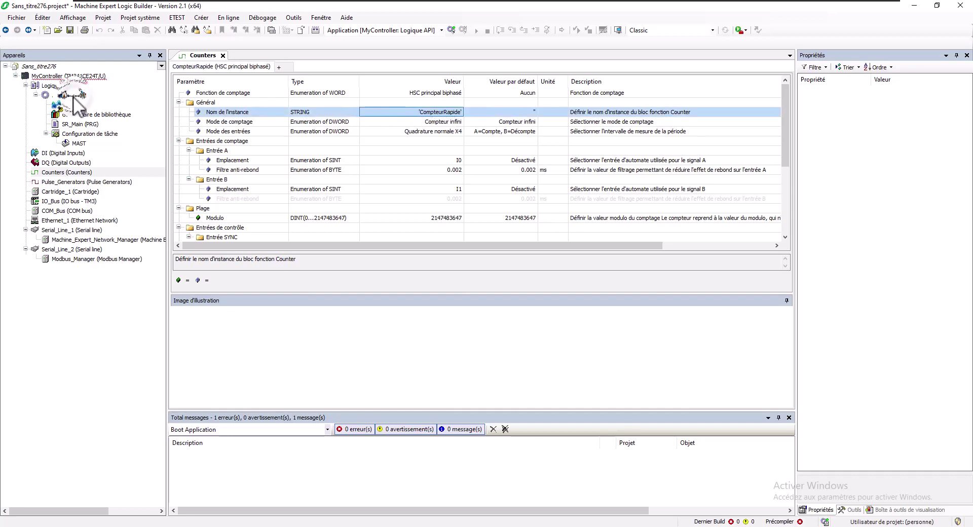
# Add a VisualizationManager object to Application without the VisuSymbols library, and close its editor and the Counters editor.
pyautogui.click(66, 97)
pyautogui.rightClick(65, 98)
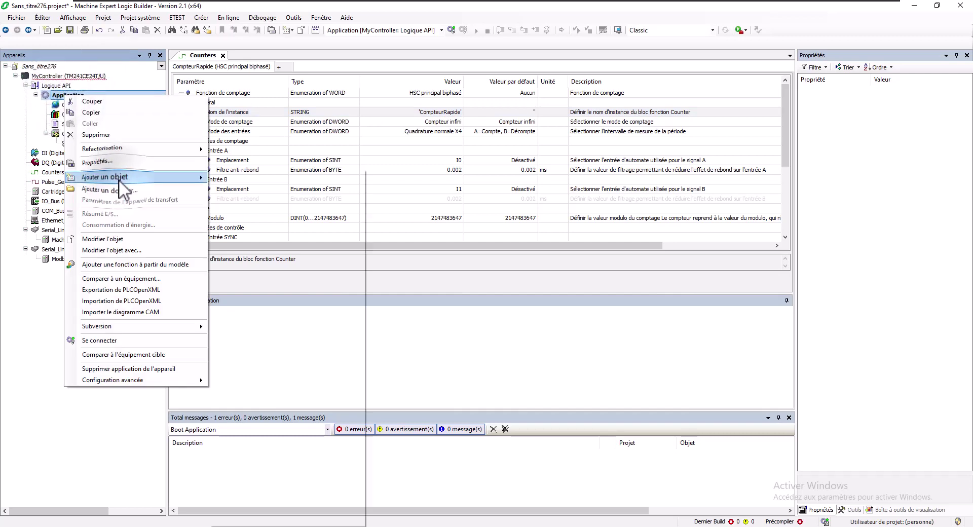
pyautogui.moveTo(126, 177)
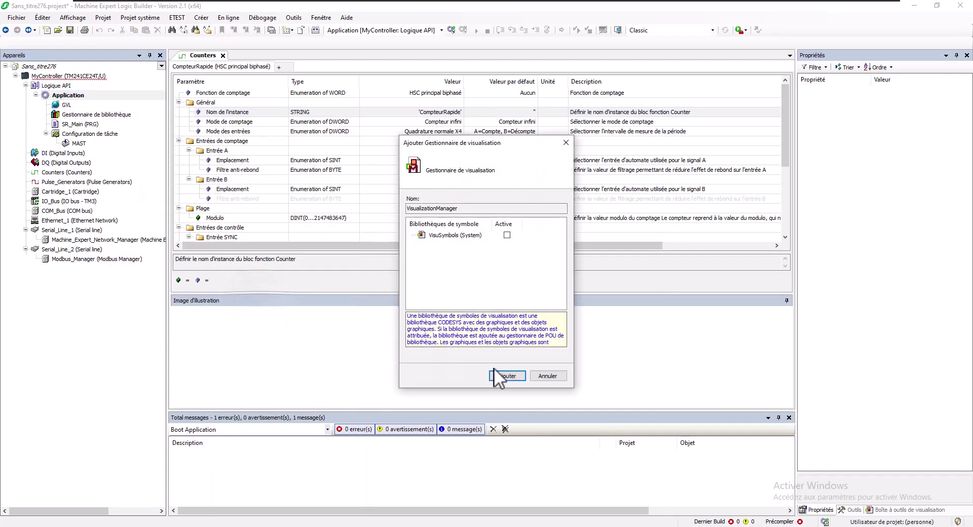
pyautogui.click(507, 375)
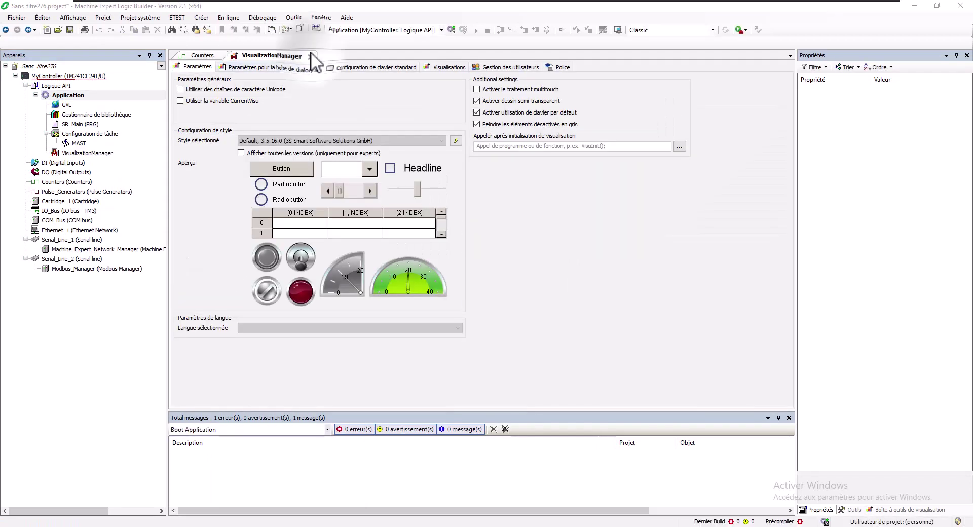
pyautogui.click(311, 53)
pyautogui.click(223, 55)
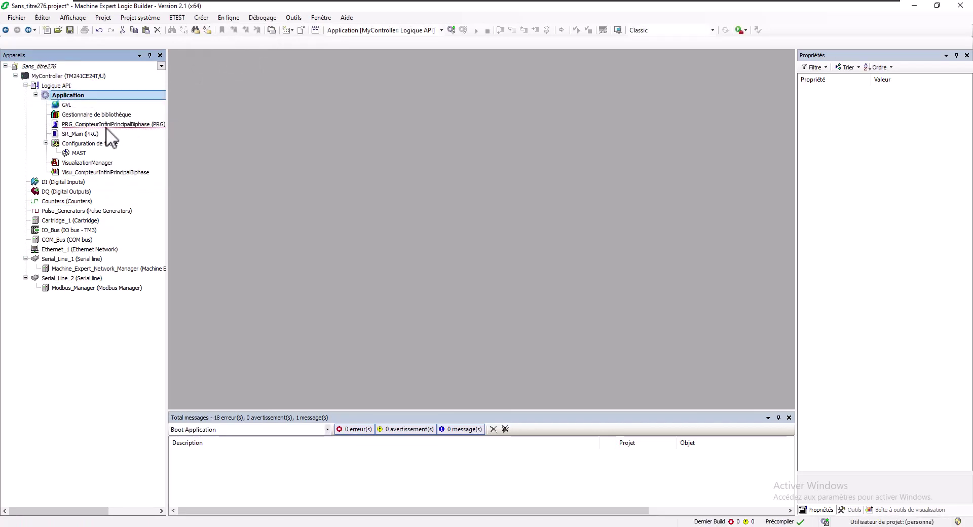
# Assign PRG_CompteurInfiniPrincipalBiphase to the MAST task and open that program, leaving the MAST editor closed.
pyautogui.moveTo(106, 127); pyautogui.dragTo(79, 154)
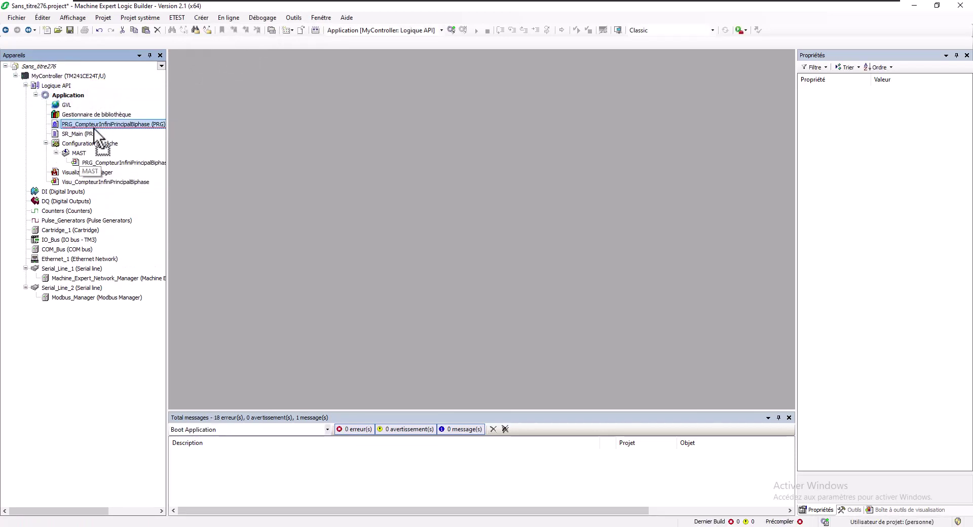
pyautogui.click(80, 152)
pyautogui.doubleClick(80, 153)
pyautogui.doubleClick(124, 162)
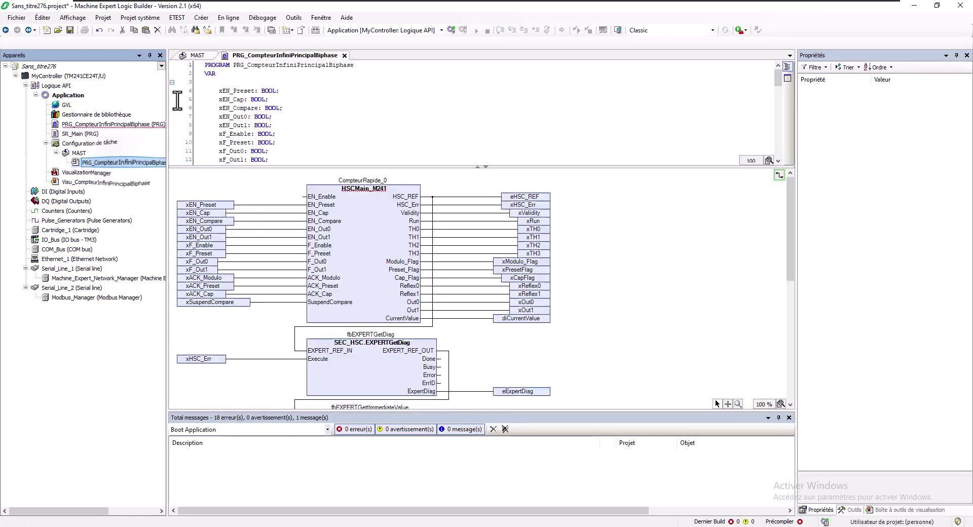
pyautogui.click(213, 55)
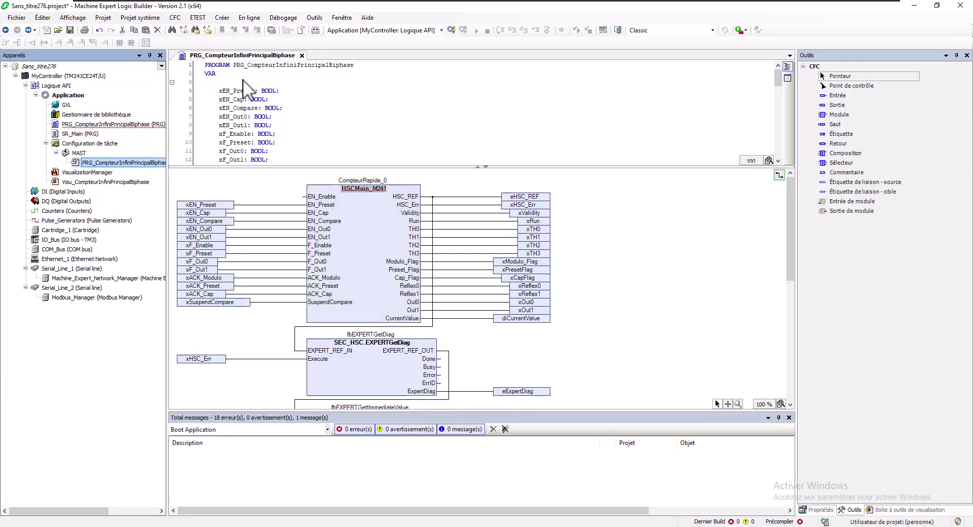
# Rename the HSCMain_M241 block's instance in the program as CompteurRapide and dismiss the routing mode notice.
pyautogui.click(372, 178)
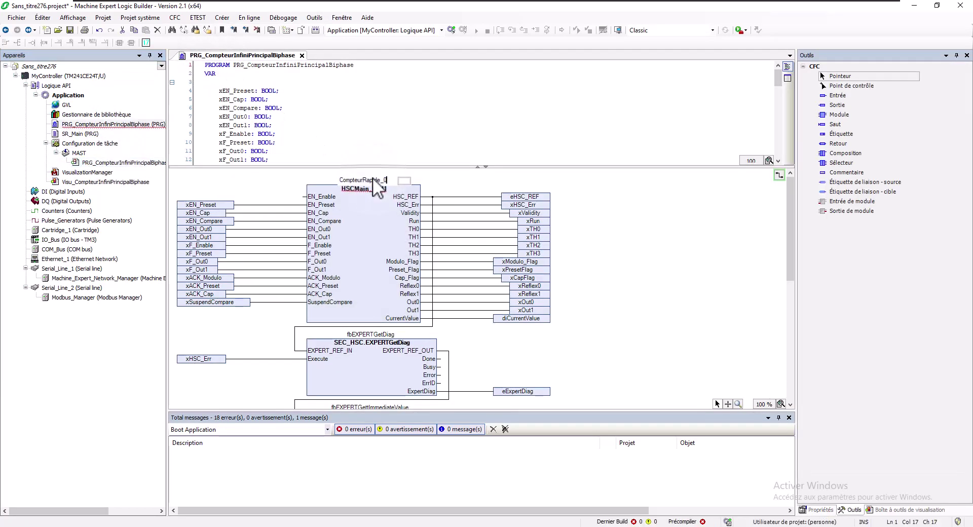
pyautogui.press('BackSpace')
pyautogui.press('BackSpace')
pyautogui.press('Return')
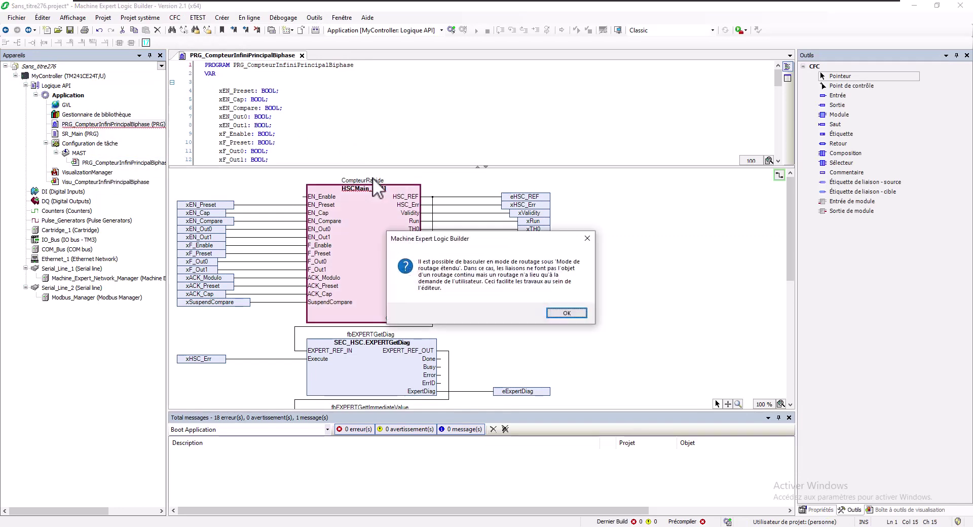
pyautogui.click(559, 314)
pyautogui.click(617, 315)
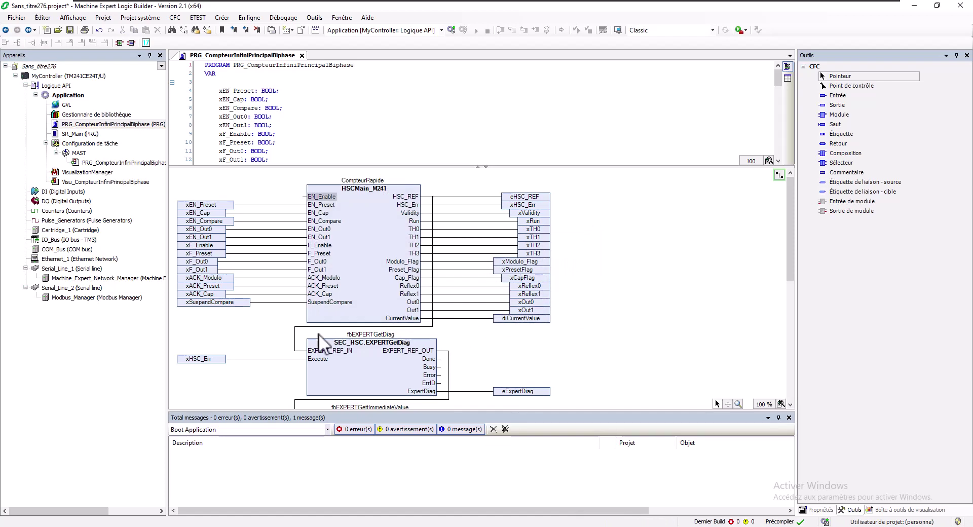
# Examine the program's HSC and EXPERT function blocks with the declarations collapsed, including the xACK_Modulo input and xModulo_Flag output.
pyautogui.scroll(-6, 254, 339)
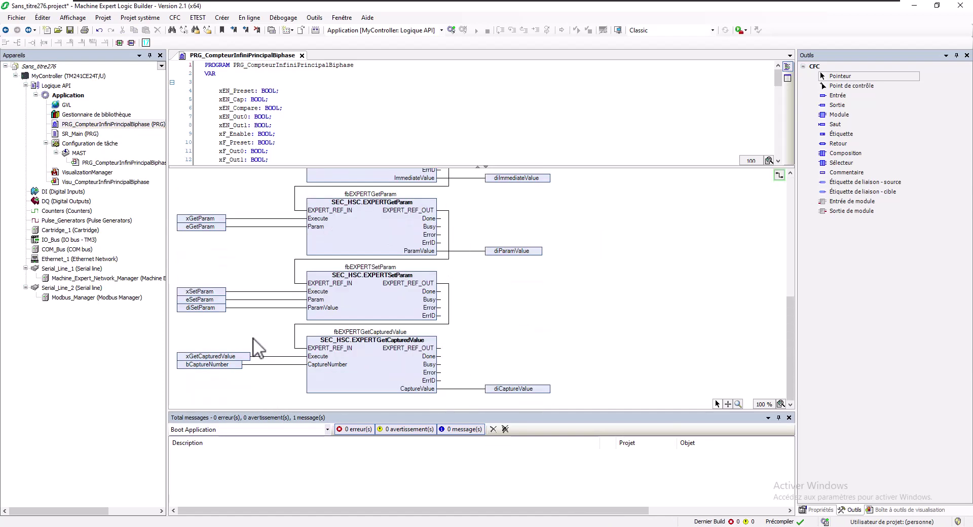
pyautogui.scroll(6, 254, 338)
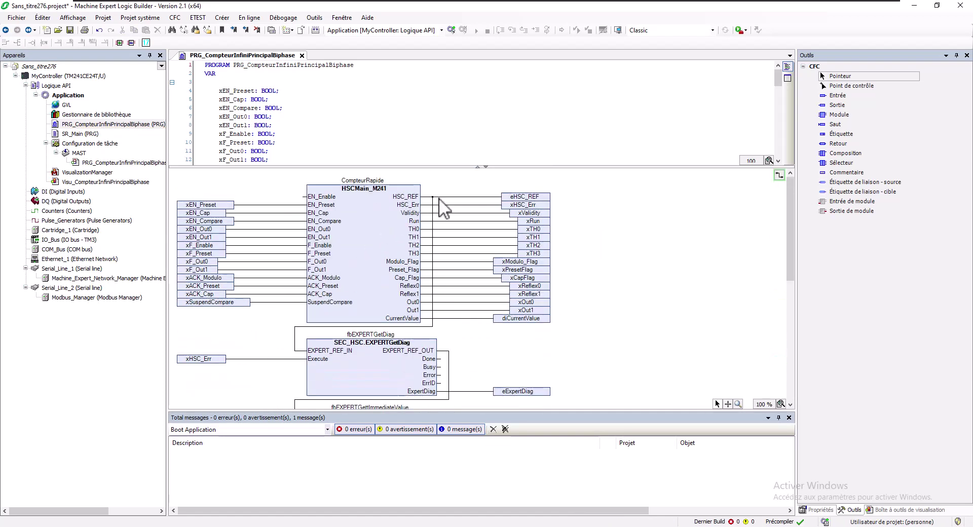
pyautogui.click(478, 166)
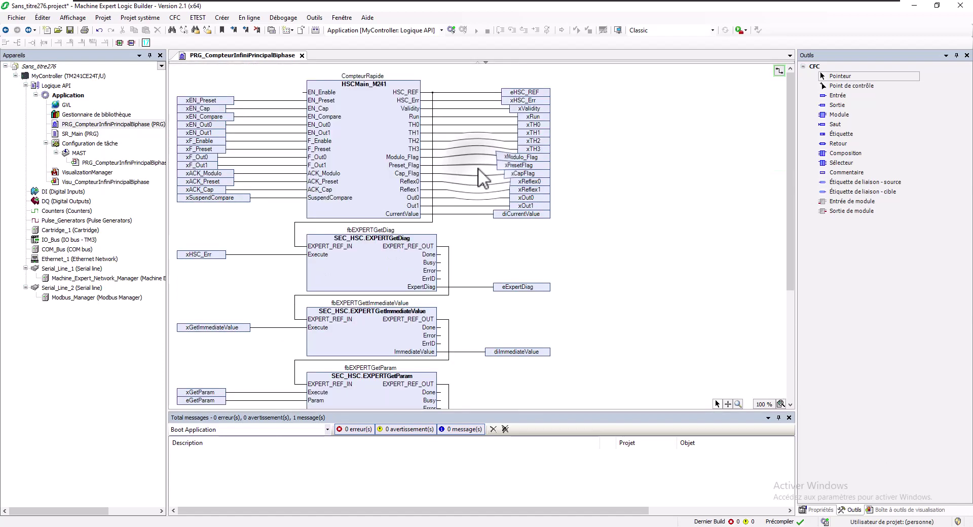
pyautogui.click(228, 175)
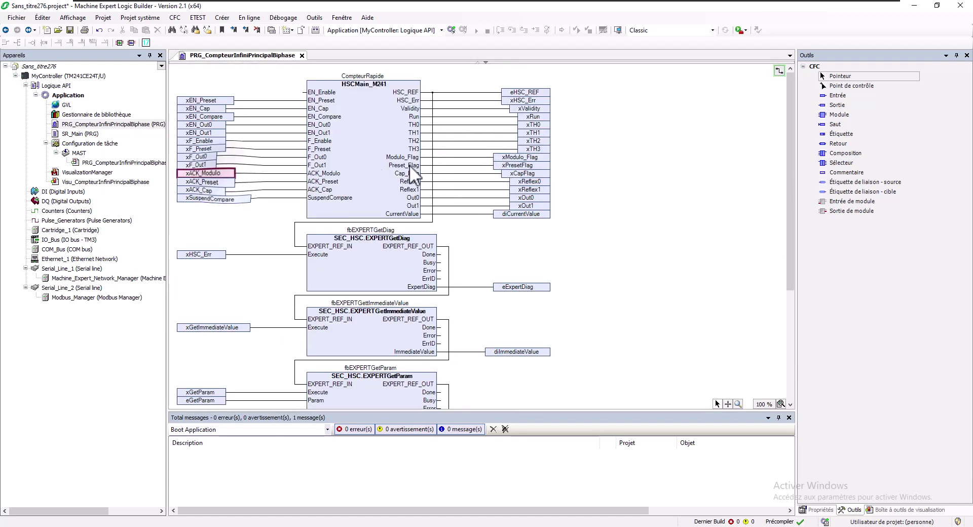
pyautogui.click(494, 157)
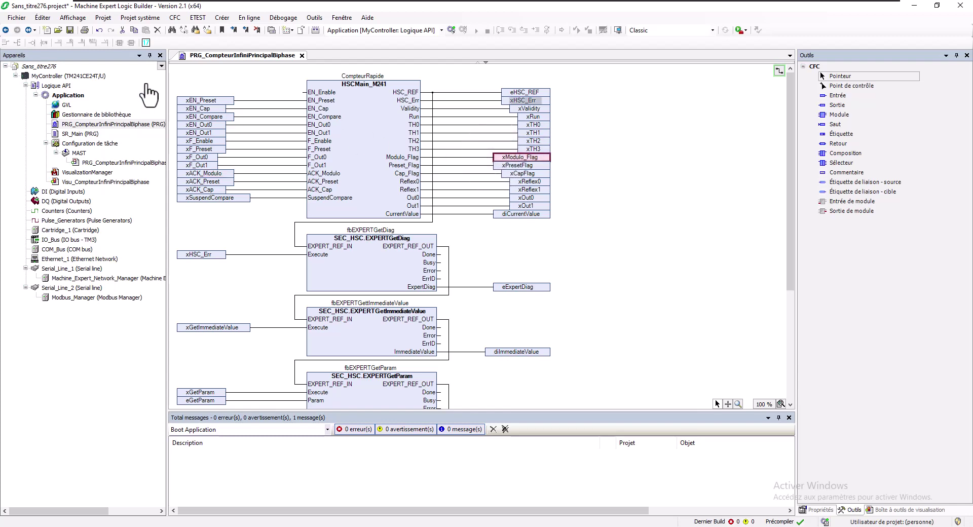
# In MyController's communication settings, set the connection mode to Adresse IP (Fast TCP) and target the TM241CE24T_U at 192.168.1.241.
pyautogui.click(69, 78)
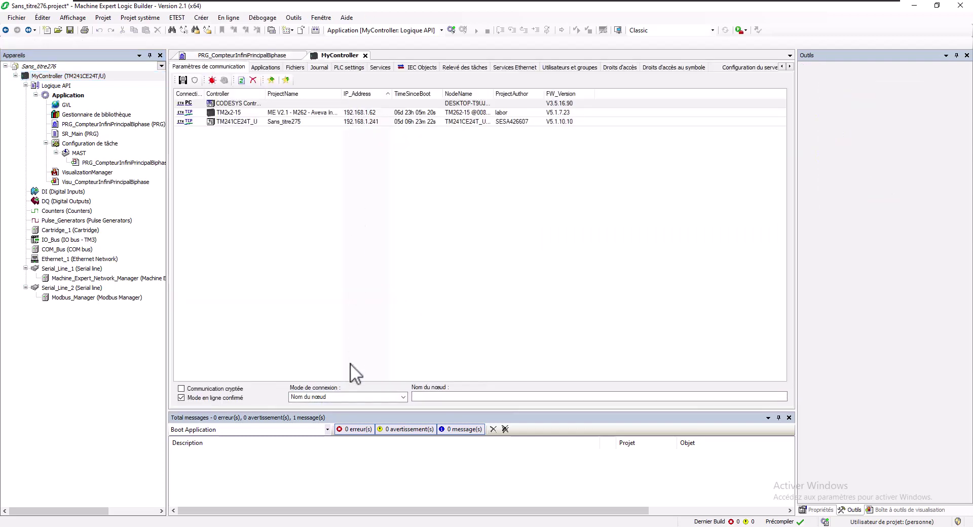
pyautogui.click(351, 397)
pyautogui.click(324, 415)
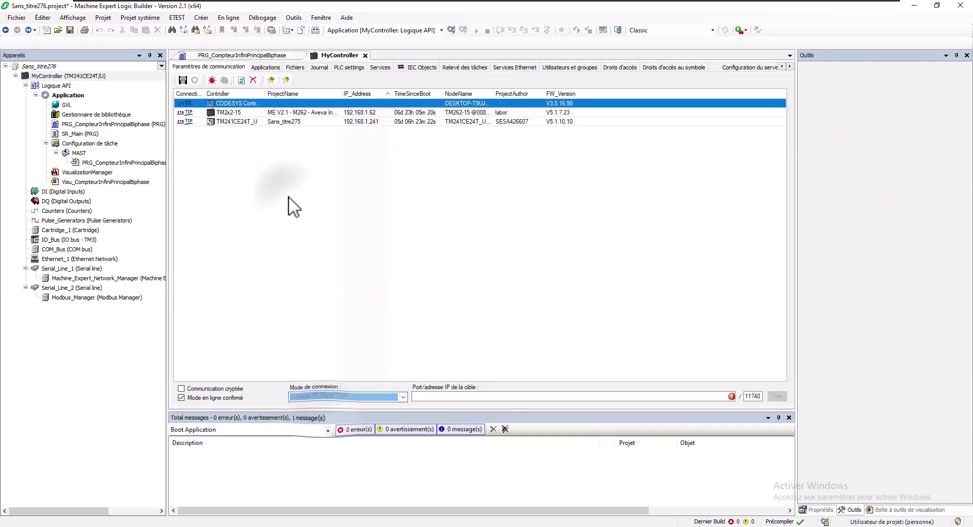
pyautogui.click(286, 122)
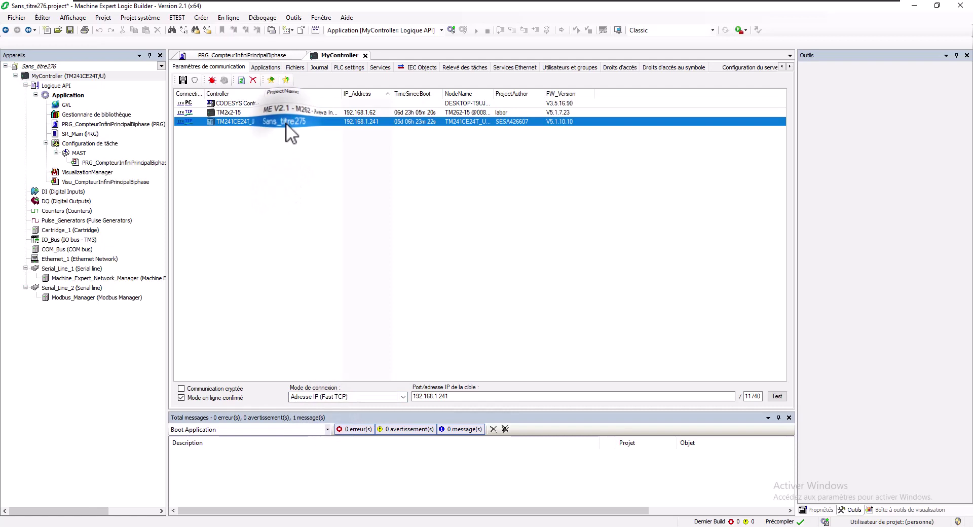
# Log in to the controller, download the new application over the existing one, and start it.
pyautogui.click(451, 30)
pyautogui.press('Return')
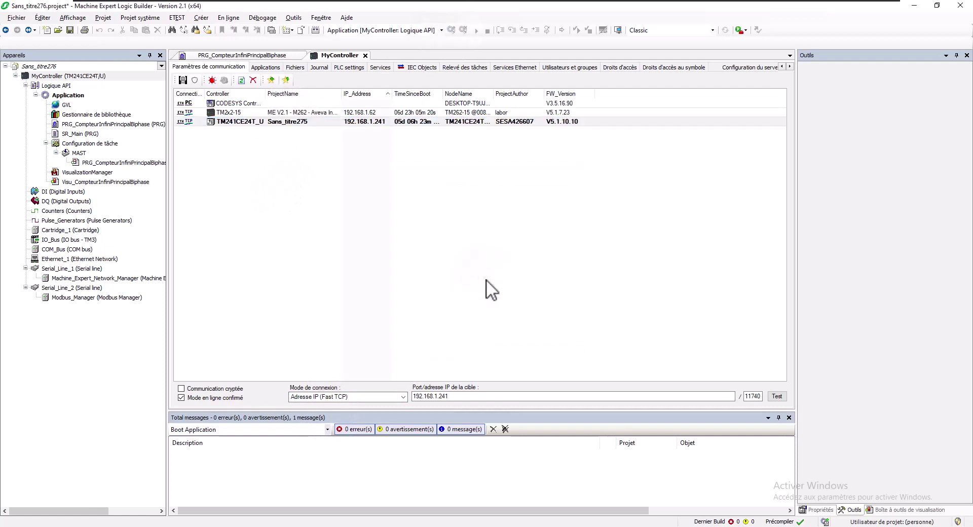
pyautogui.click(509, 304)
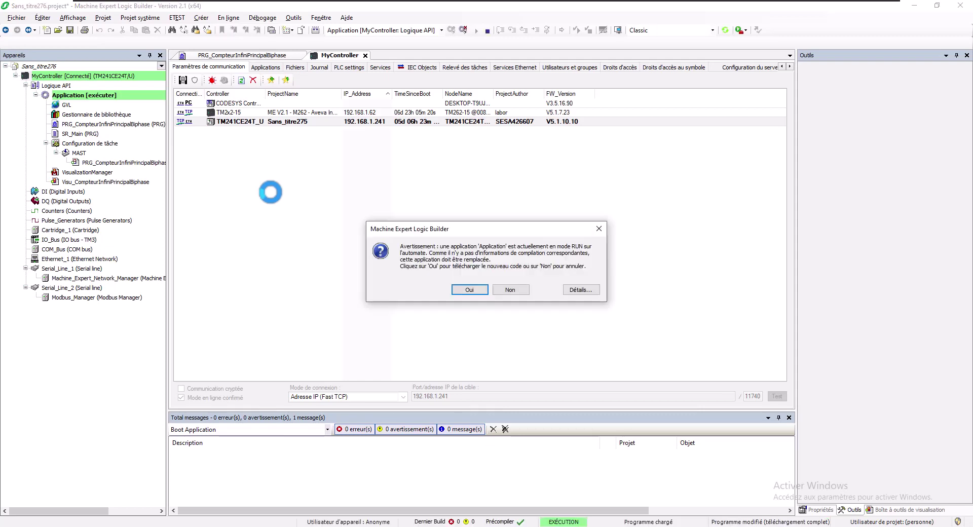
pyautogui.click(464, 290)
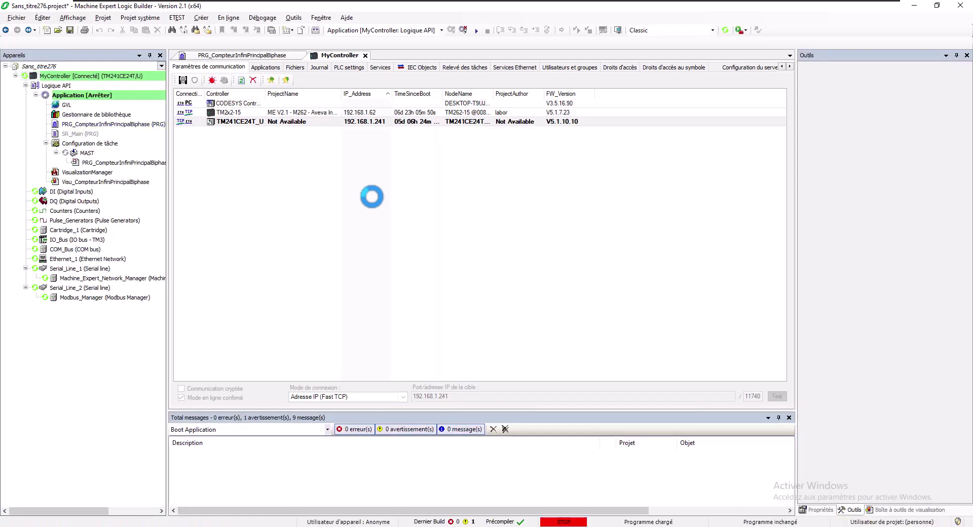
pyautogui.click(475, 30)
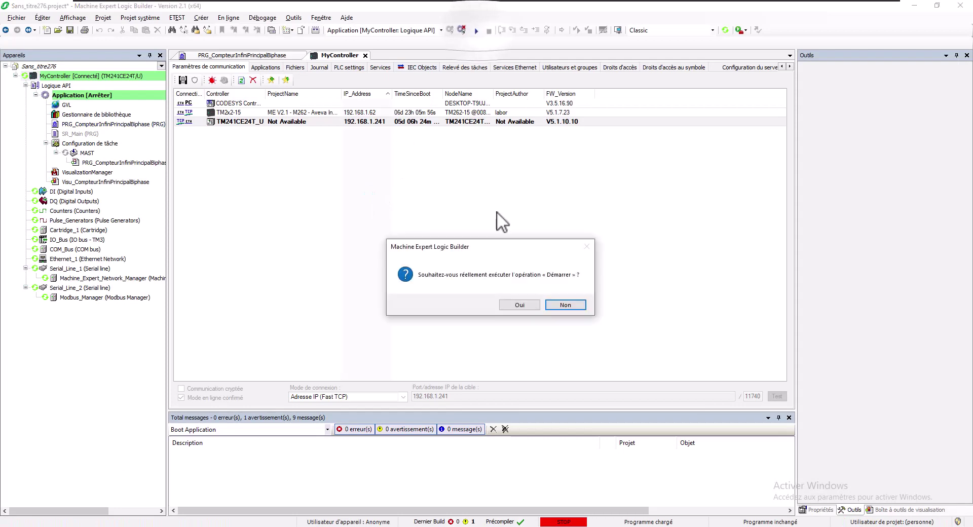
pyautogui.click(507, 305)
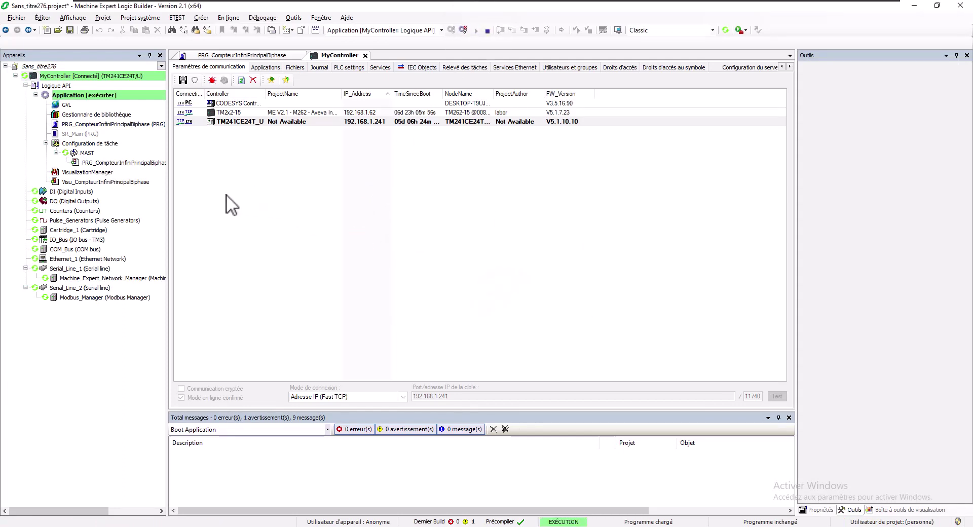
# Open the Visu_CompteurInfiniPrincipalBiphase visualization, actuate xEN_Preset and acknowledge the preset with xACK_Preset.
pyautogui.doubleClick(77, 181)
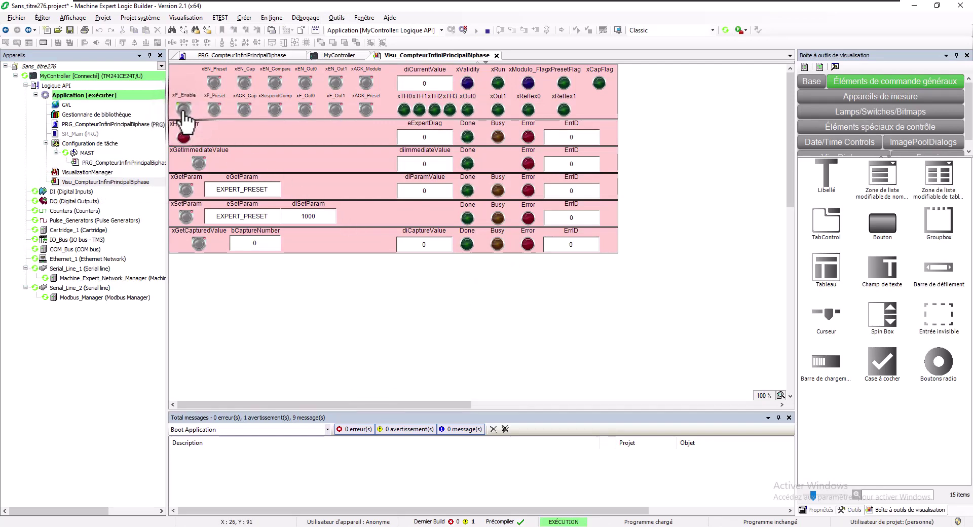
pyautogui.click(213, 83)
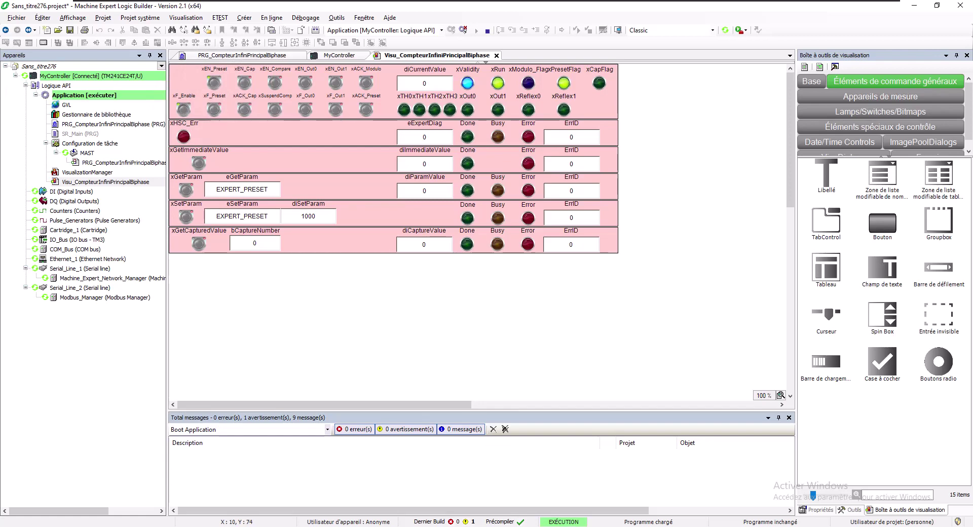
pyautogui.click(365, 110)
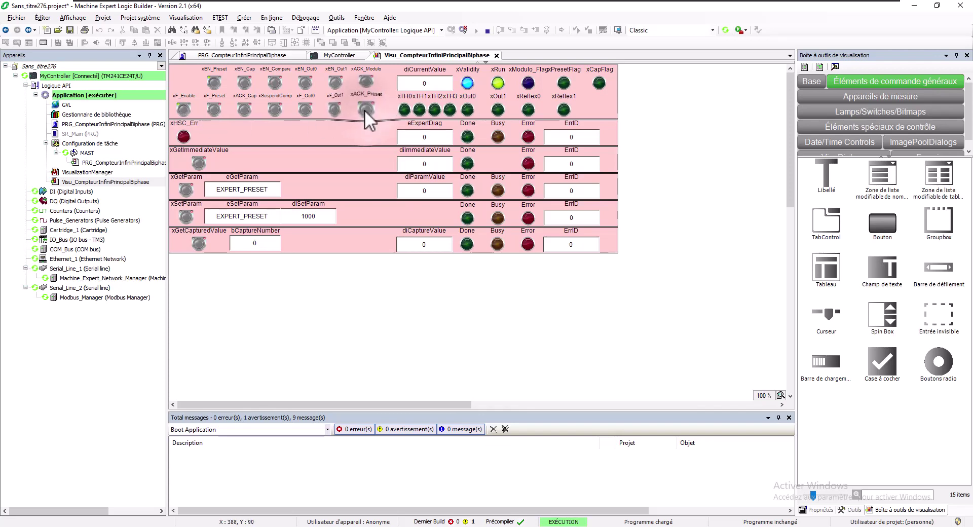
# Set the eGetParam parameter to EXPERT_MODULO.
pyautogui.click(248, 191)
pyautogui.write('EXPERT_M')
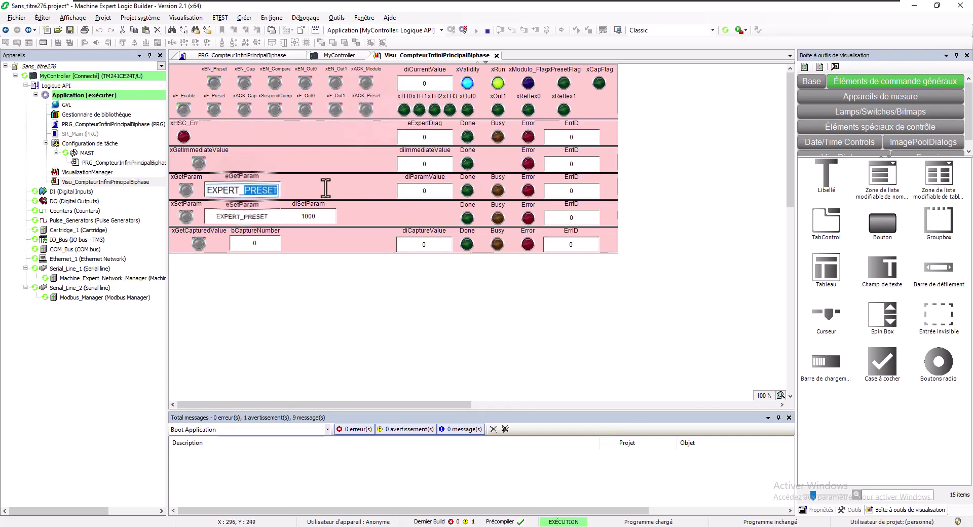
pyautogui.write('ODULO')
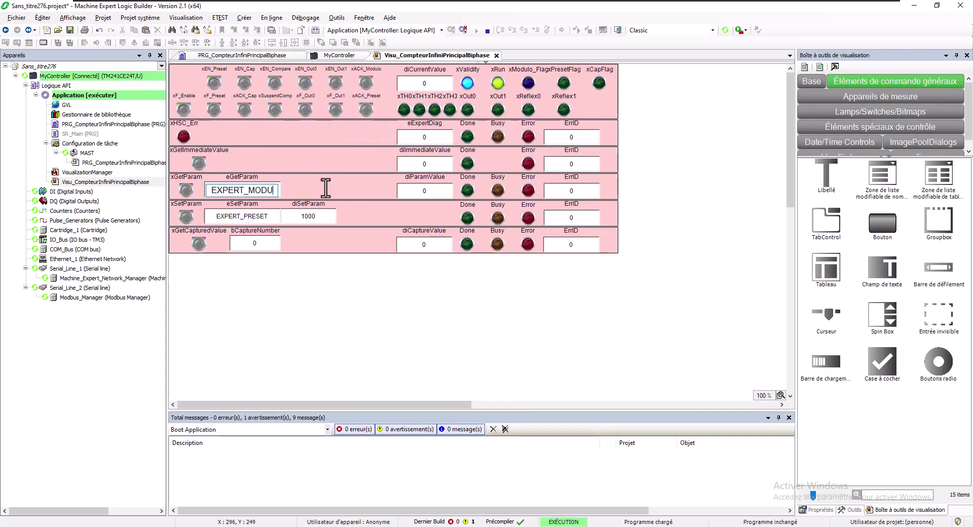